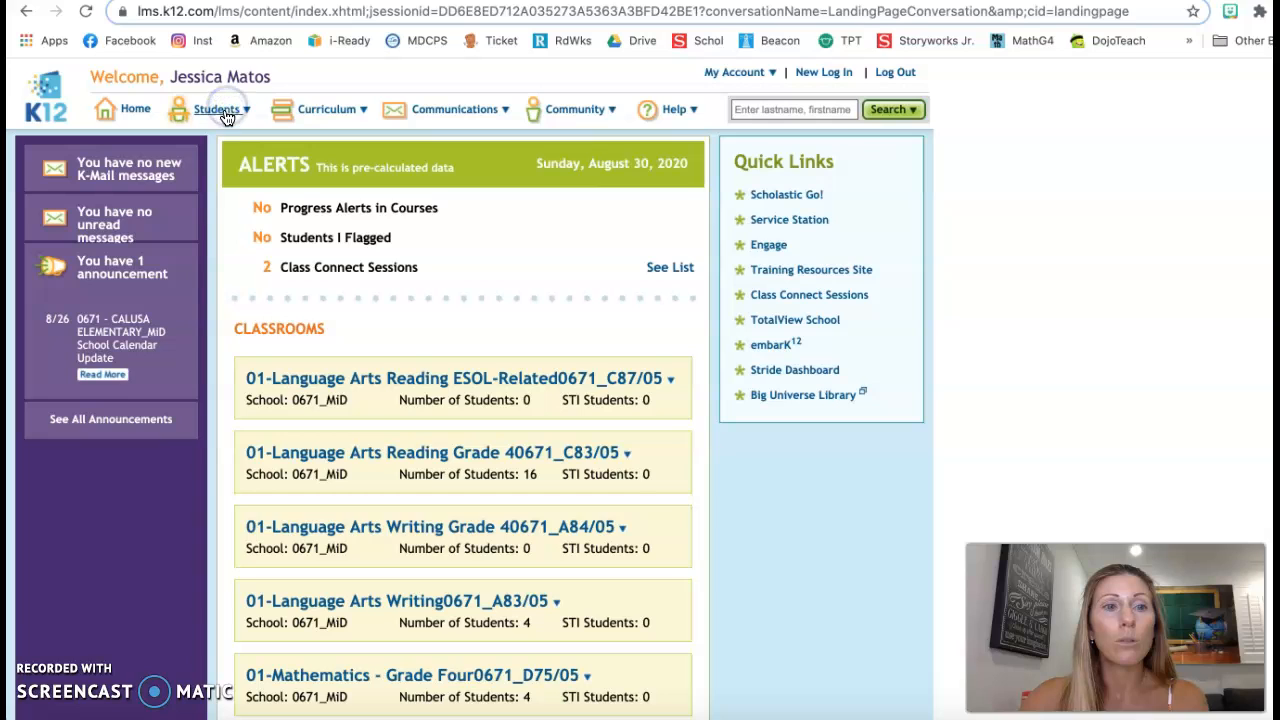
# Open the overview of the HR-Elementary Homeroom0671_4001/05 classroom from the students by classroom list
pyautogui.click(222, 110)
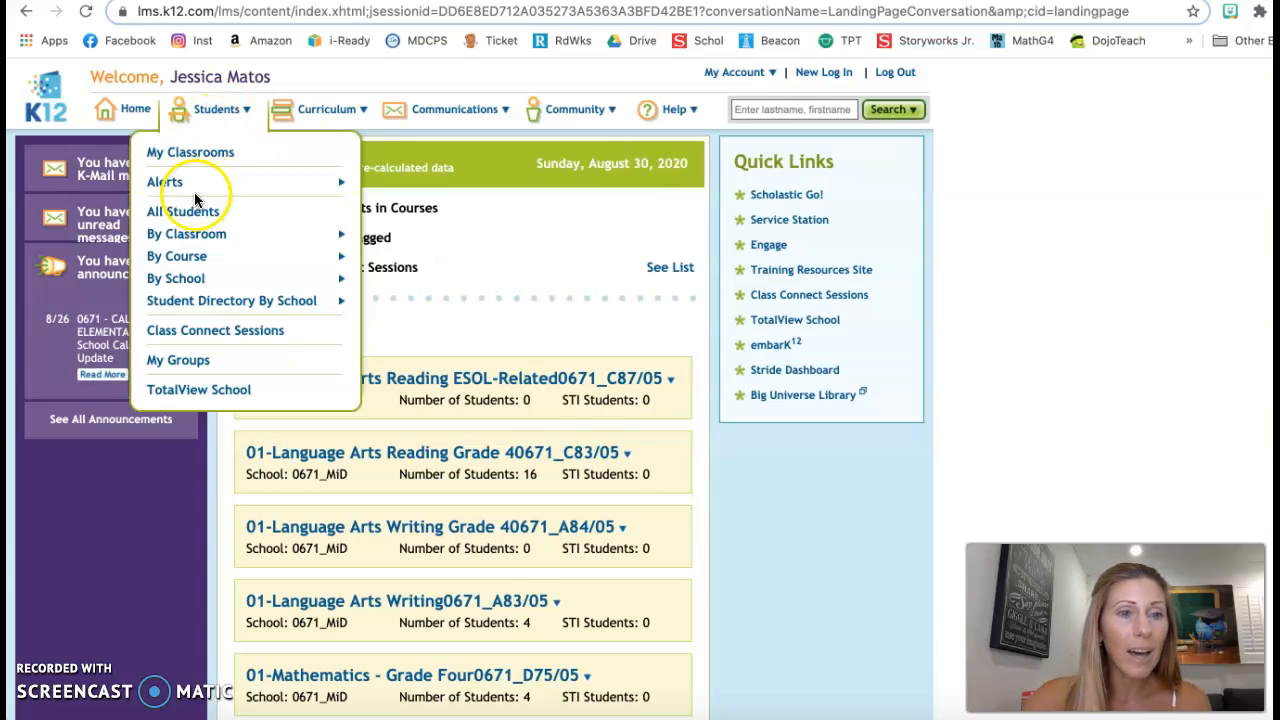
pyautogui.click(198, 234)
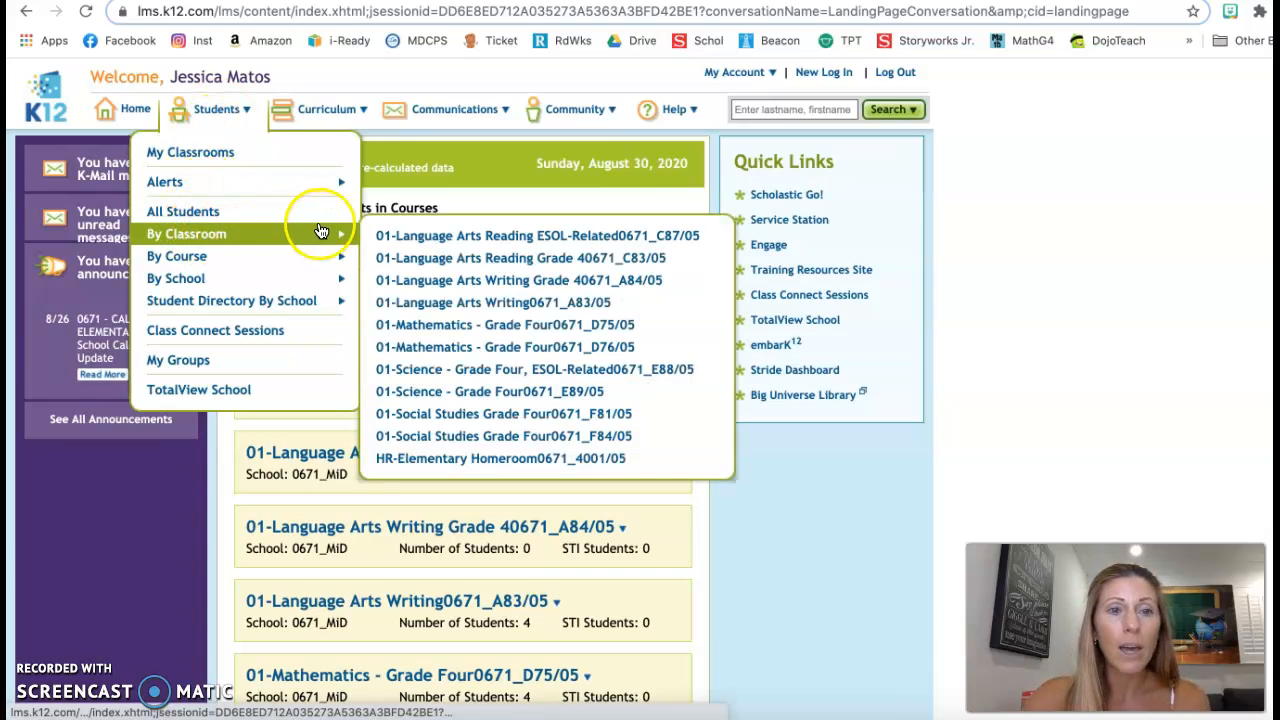
pyautogui.click(421, 462)
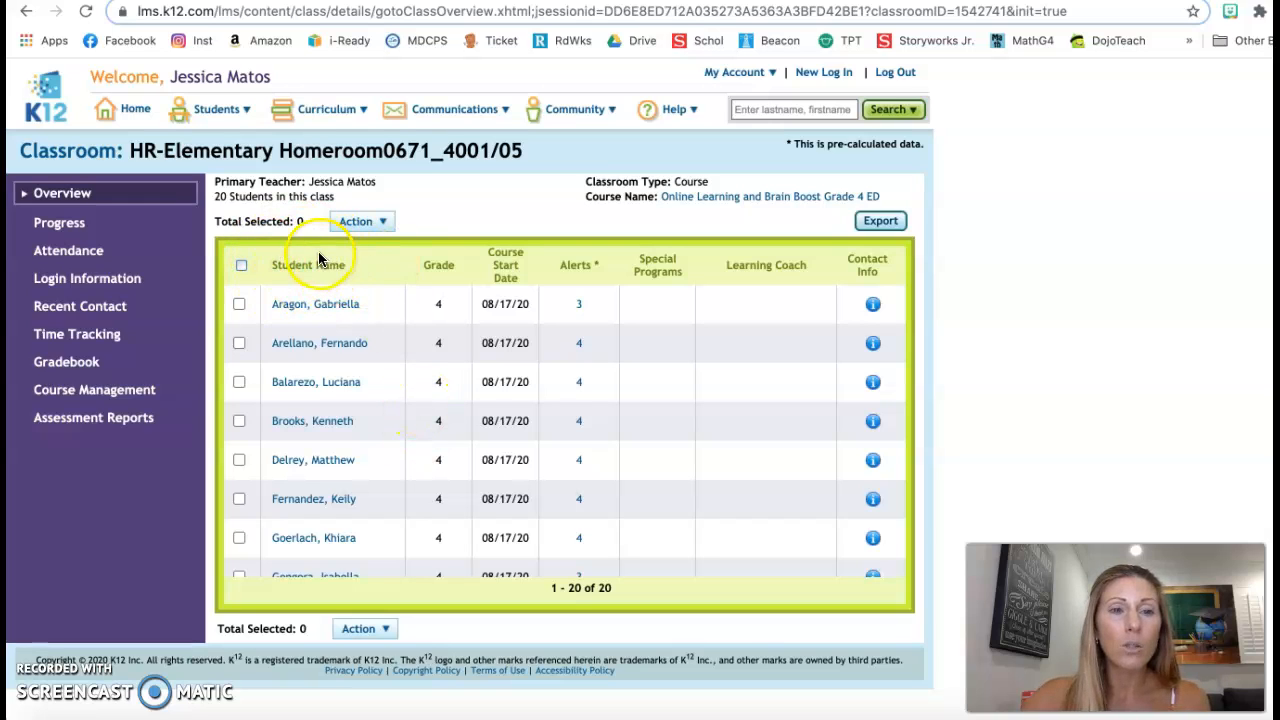
# Select all students in the homeroom and start creating a new Class Connect session for them
pyautogui.click(241, 267)
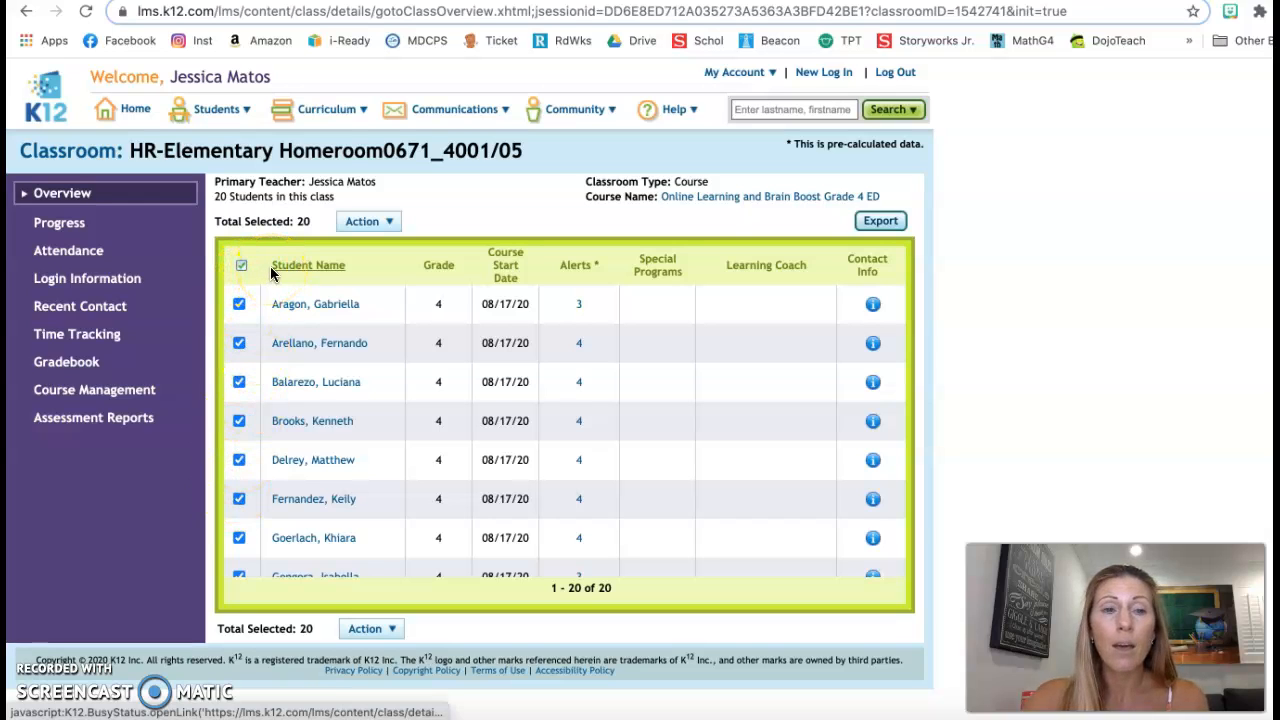
pyautogui.click(391, 224)
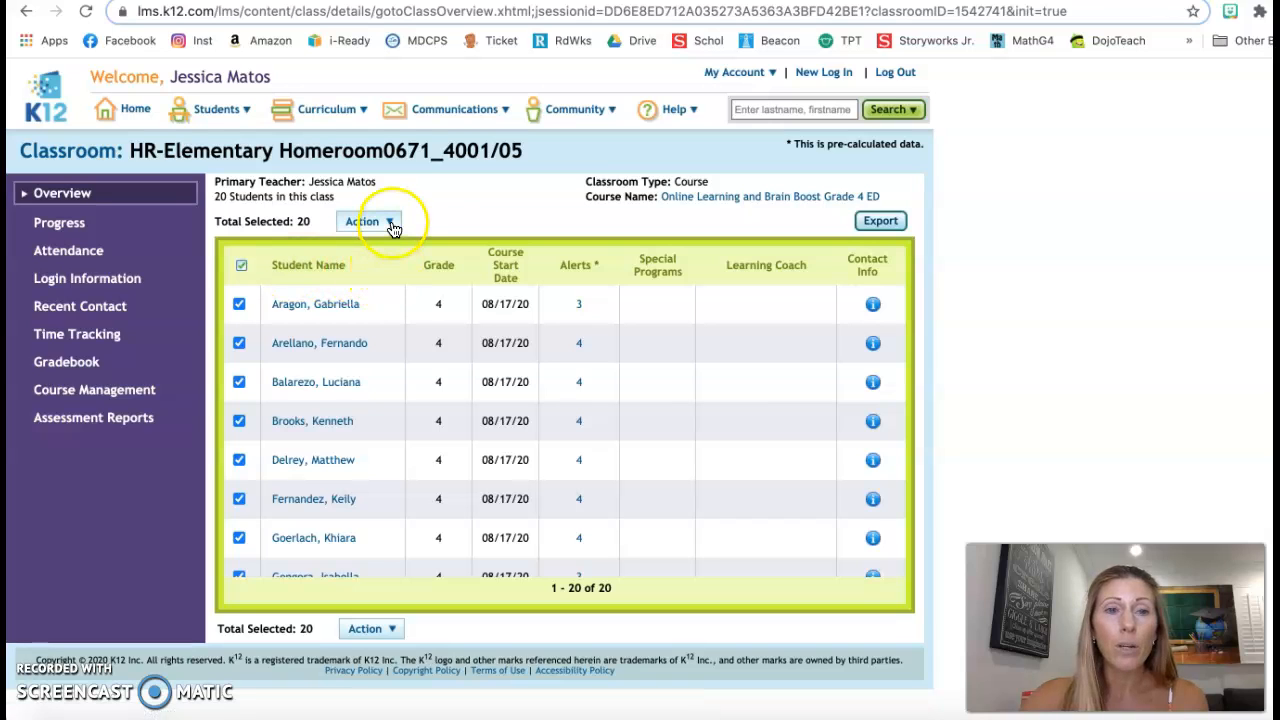
pyautogui.click(391, 224)
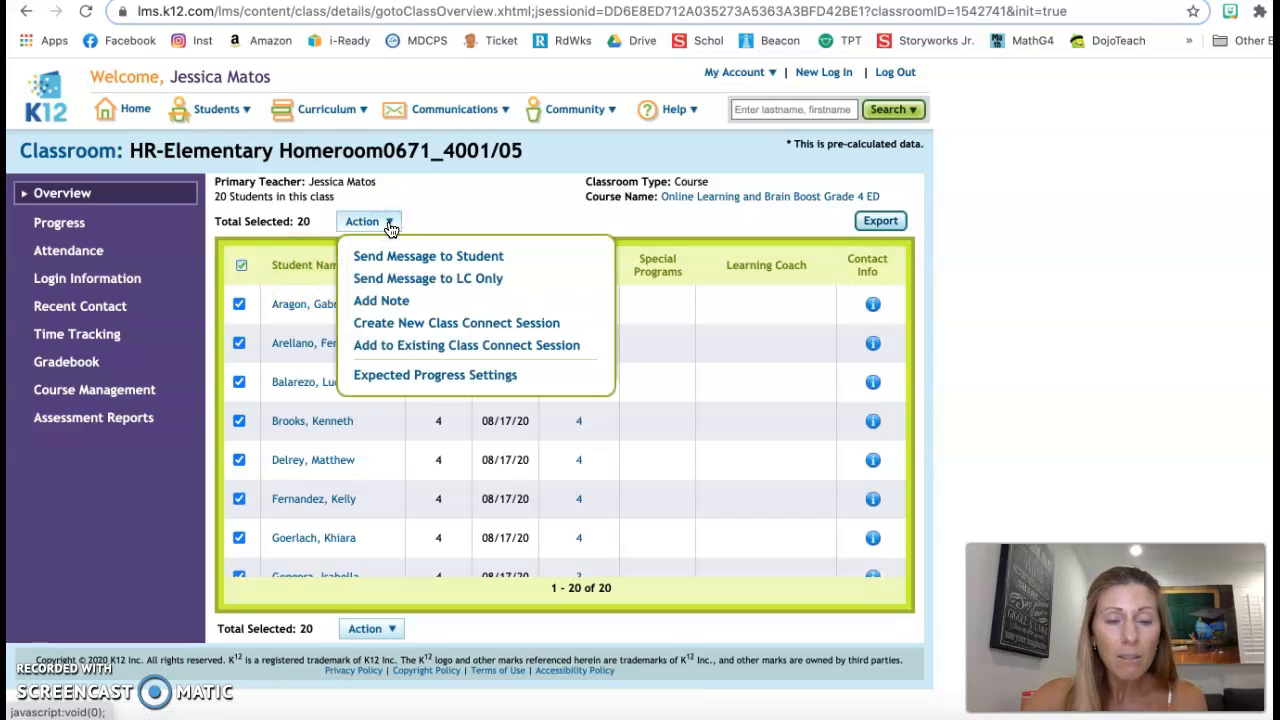
pyautogui.click(432, 326)
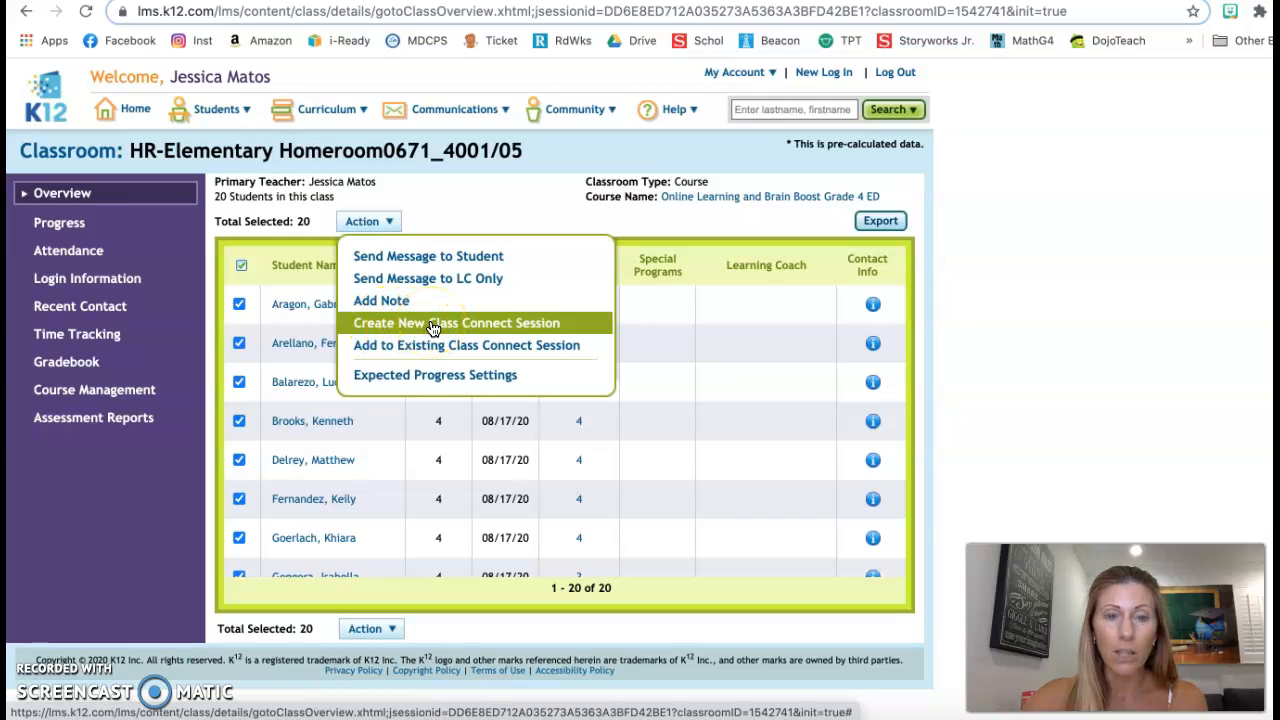
pyautogui.click(432, 326)
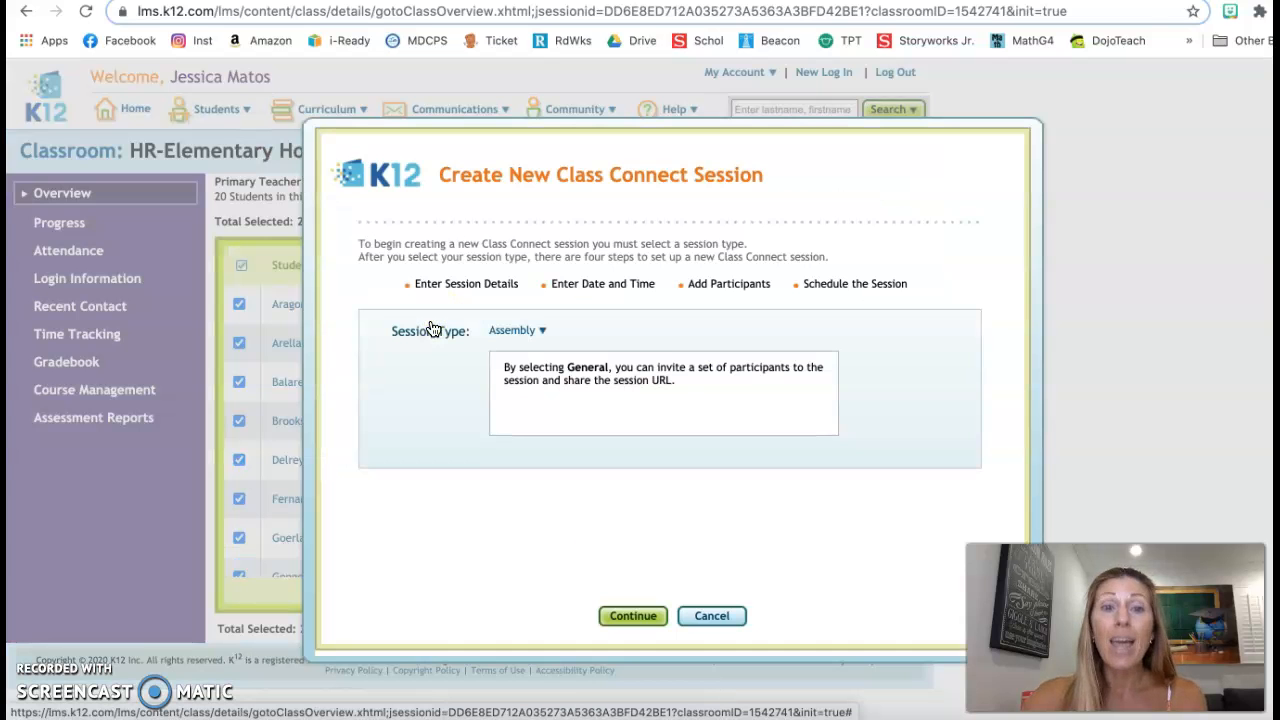
# Set the session type to Small Group and continue to the session details
pyautogui.click(543, 333)
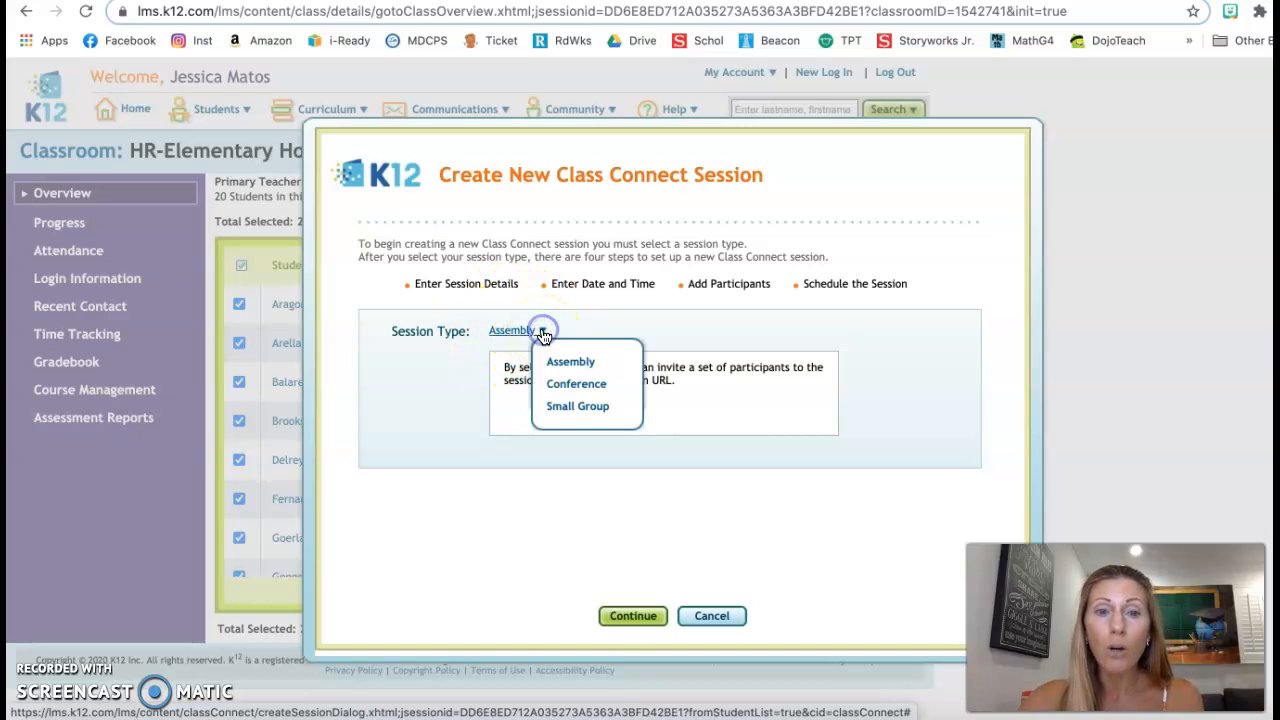
pyautogui.click(566, 407)
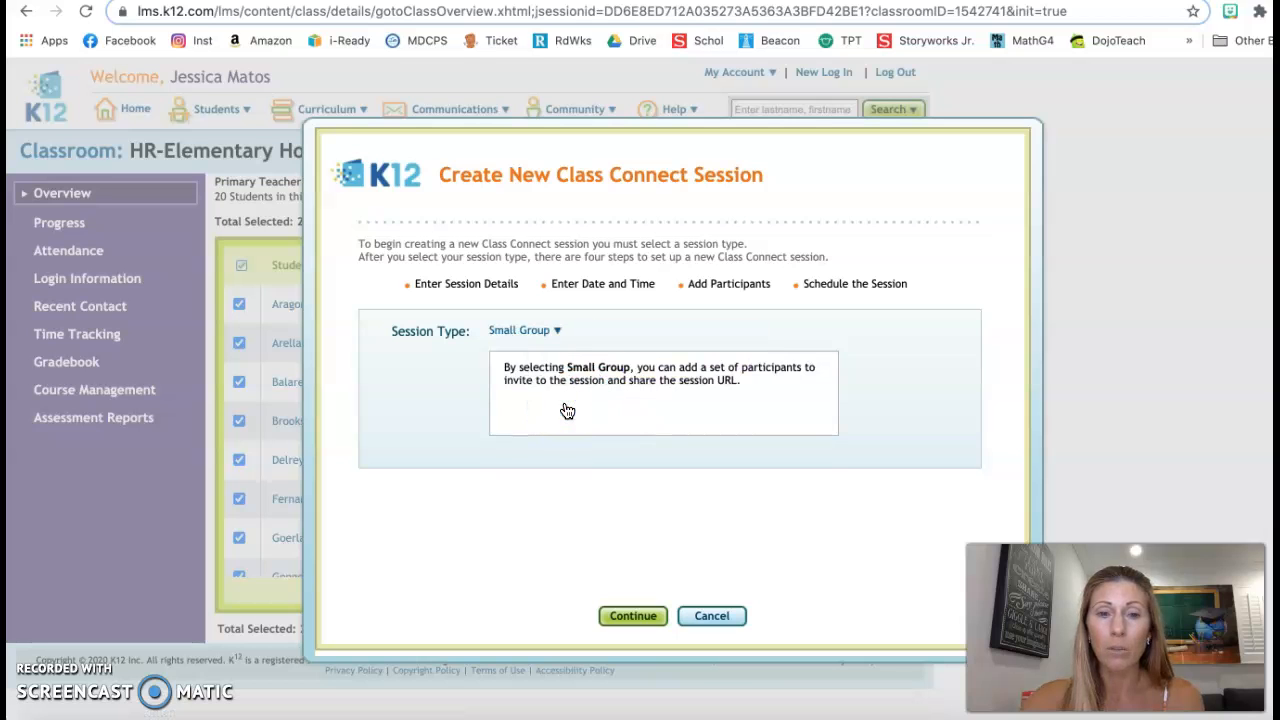
pyautogui.click(633, 615)
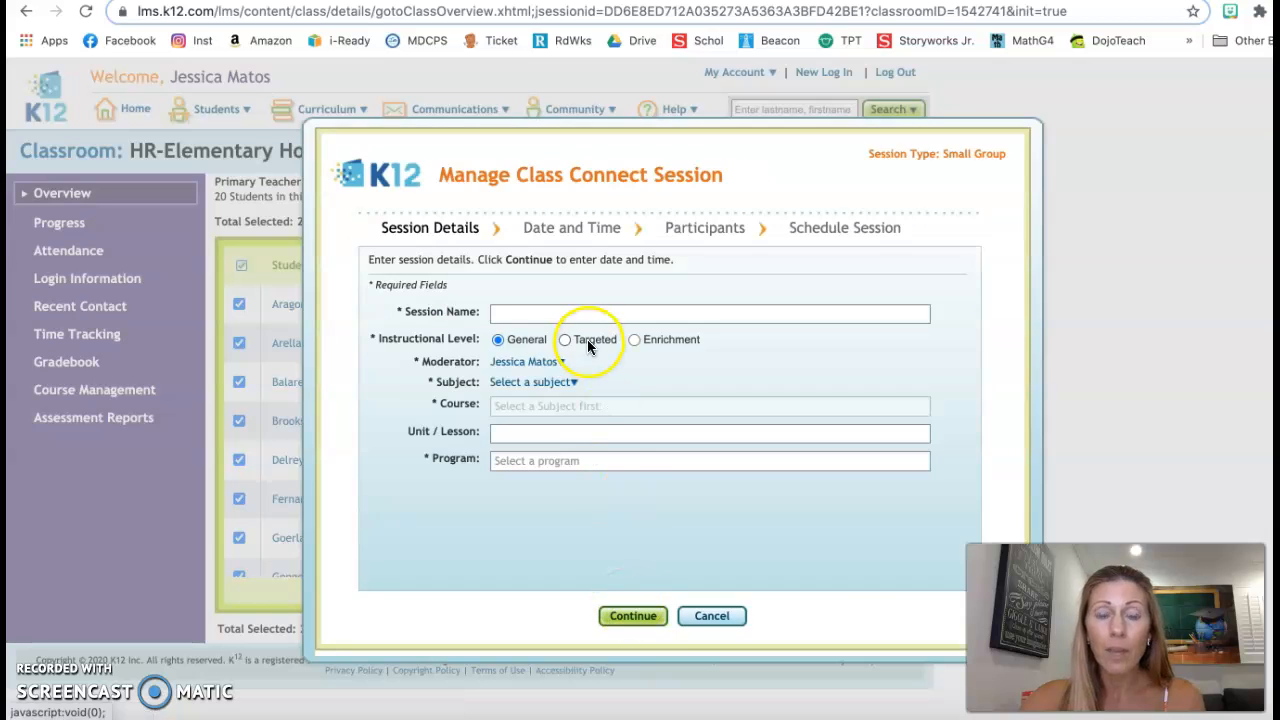
# Name the session "Test" and set its subject to Math
pyautogui.click(541, 312)
pyautogui.write('Test')
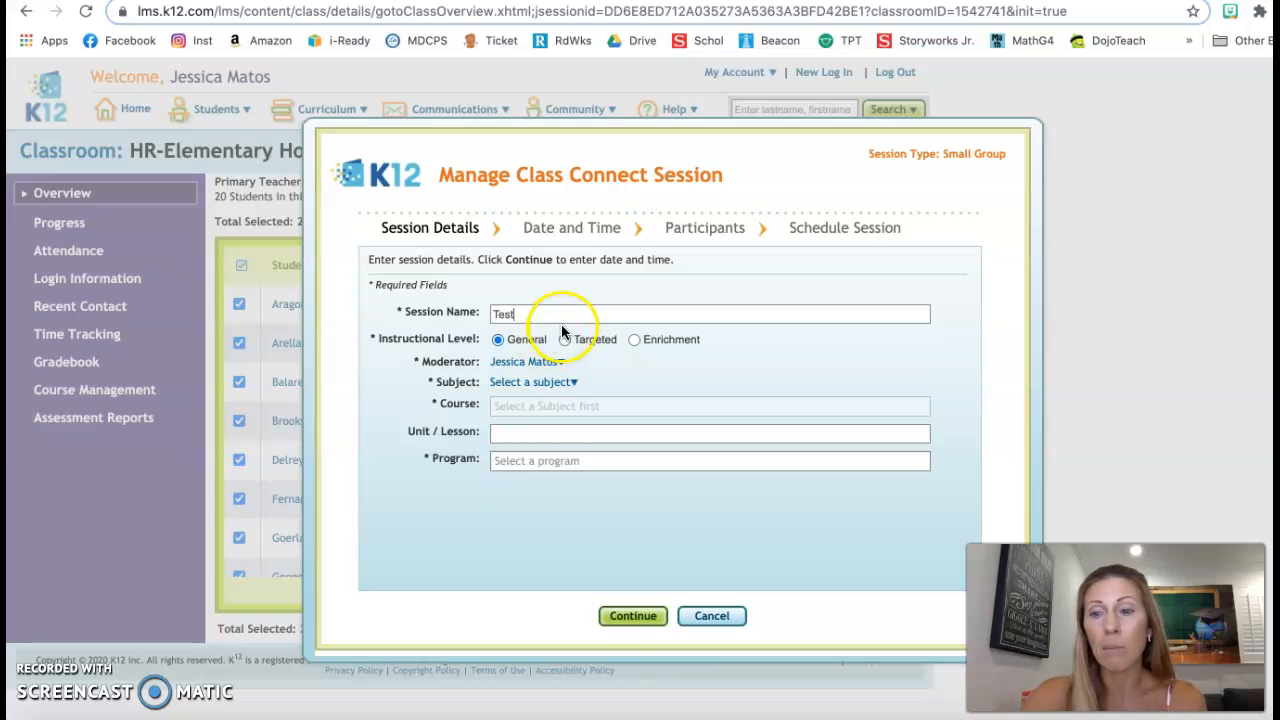
pyautogui.click(571, 383)
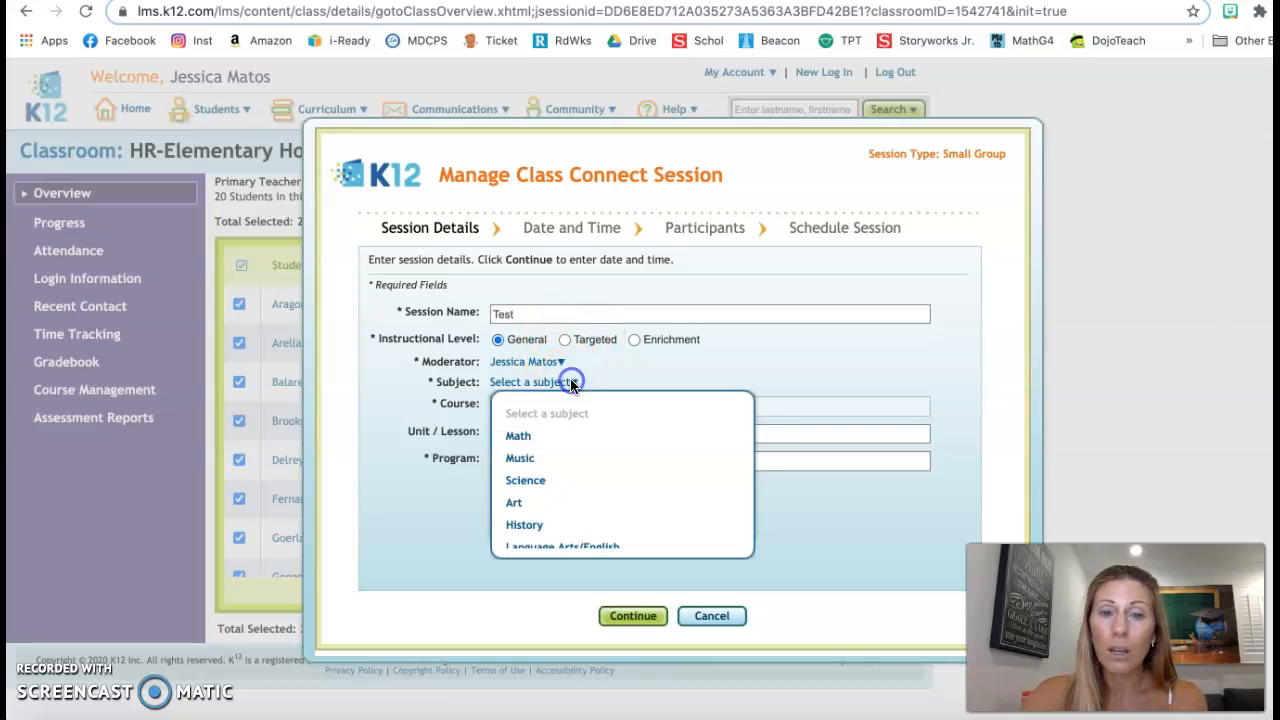
pyautogui.click(520, 437)
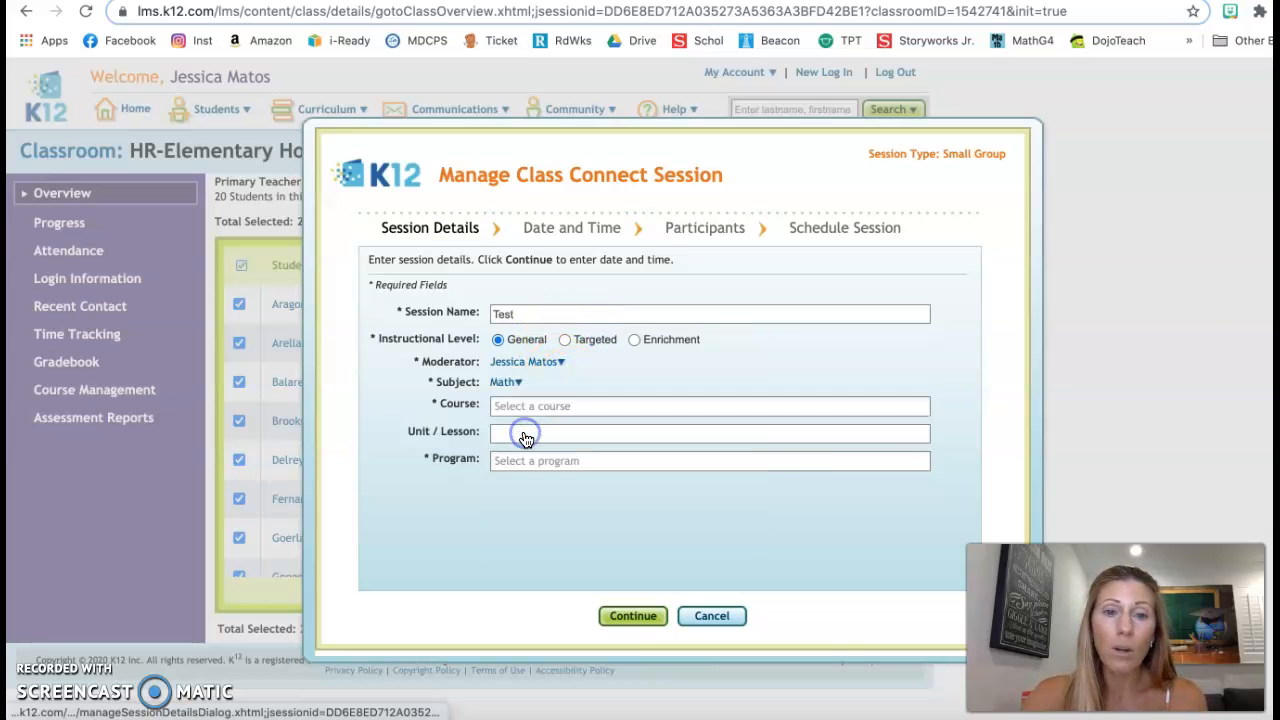
# Set the session's course to Math 4 Summit ED FL and its program to Other, completing the session details
pyautogui.click(515, 406)
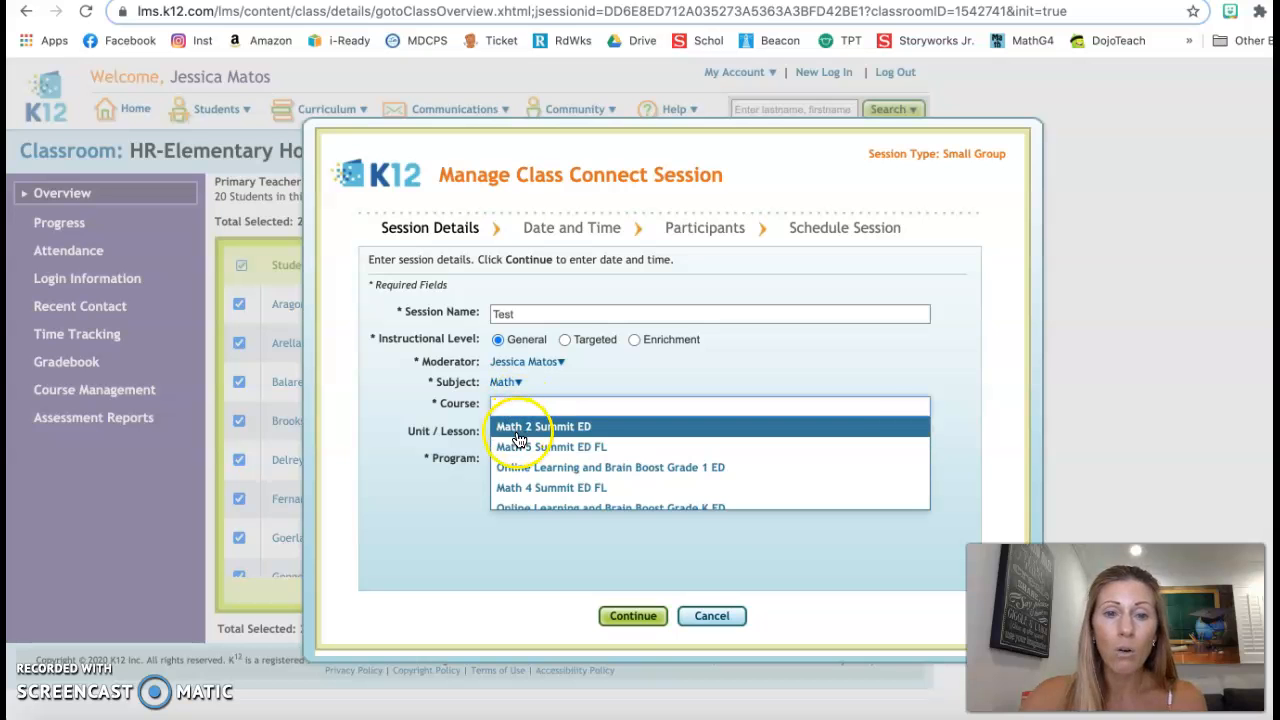
pyautogui.click(522, 488)
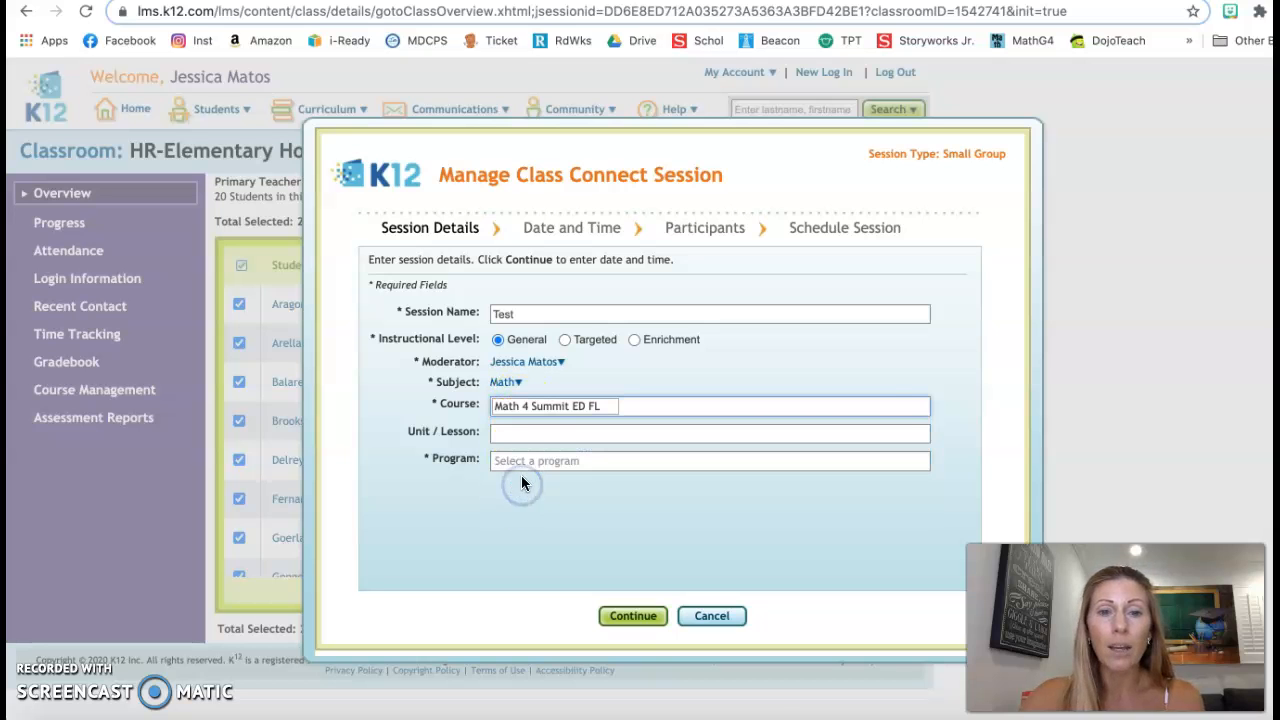
pyautogui.click(511, 461)
pyautogui.scroll(-2, 520, 530)
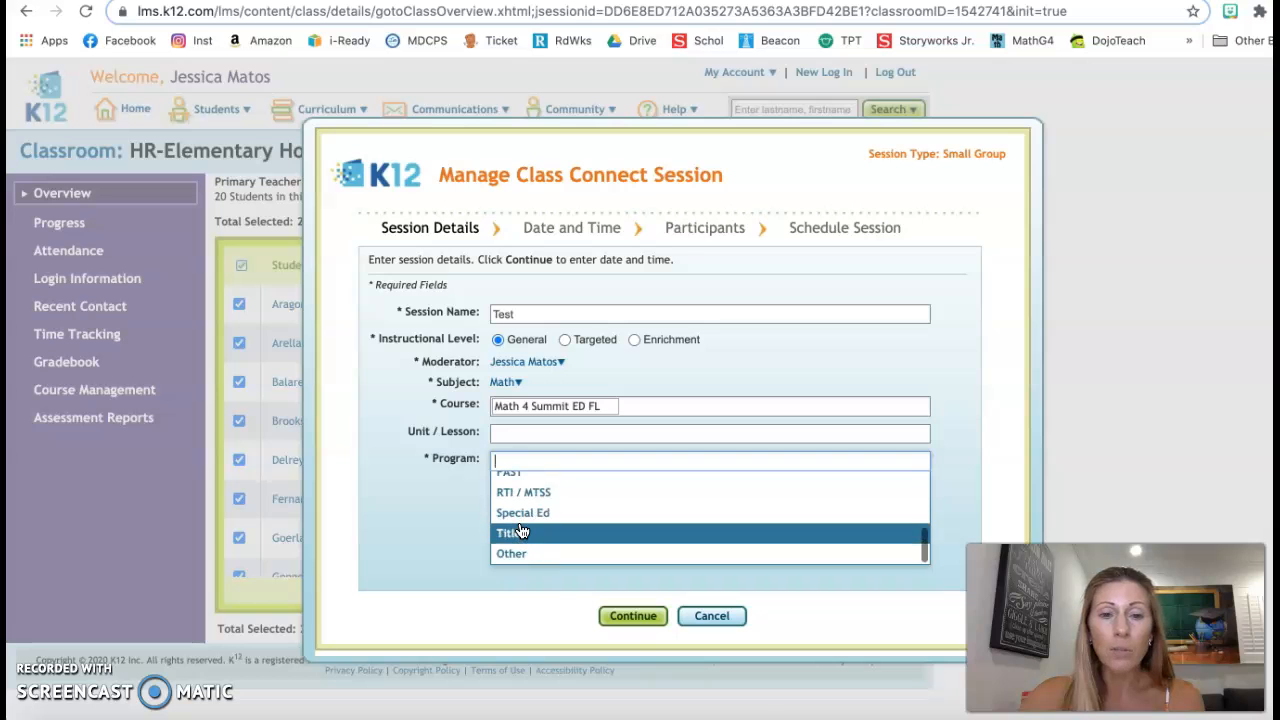
pyautogui.click(513, 557)
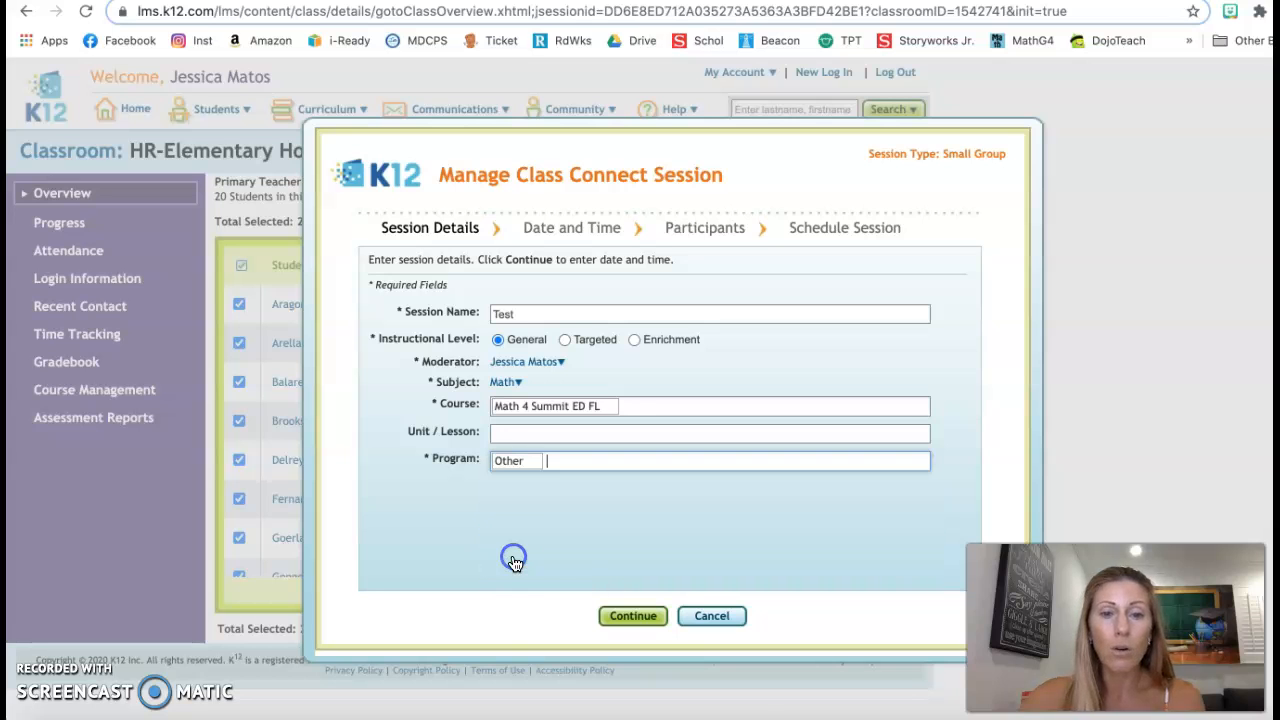
pyautogui.click(633, 617)
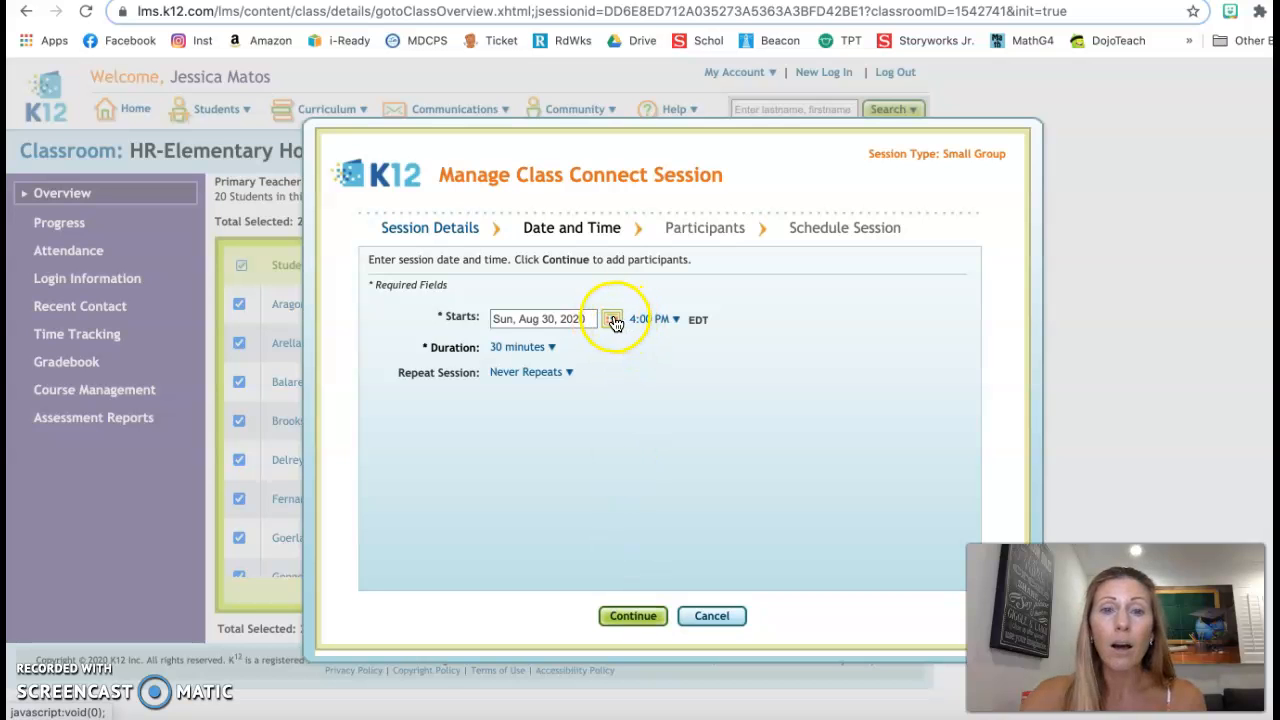
# Set the session to start on Mon, Aug 31, 2020 at 9:00 AM
pyautogui.click(612, 320)
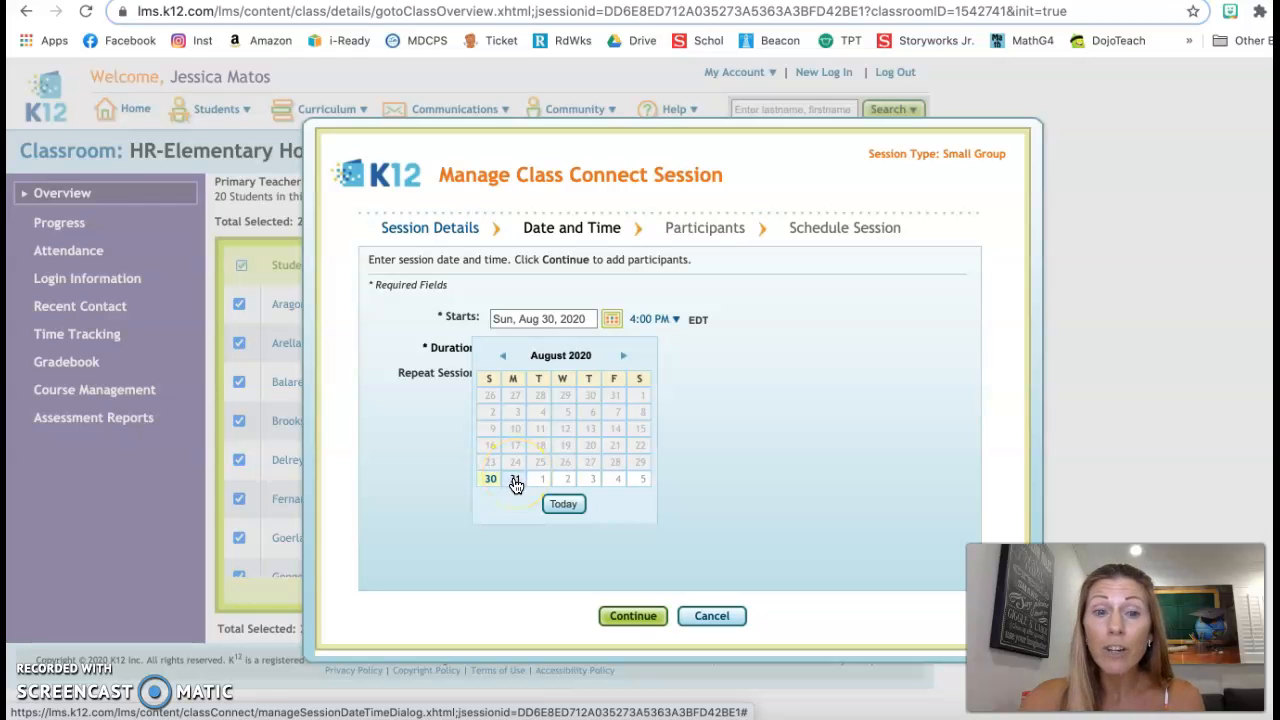
pyautogui.click(516, 484)
pyautogui.click(597, 334)
pyautogui.click(675, 320)
pyautogui.scroll(-3, 668, 430)
pyautogui.scroll(-10, 668, 432)
pyautogui.scroll(-2, 668, 432)
pyautogui.click(670, 440)
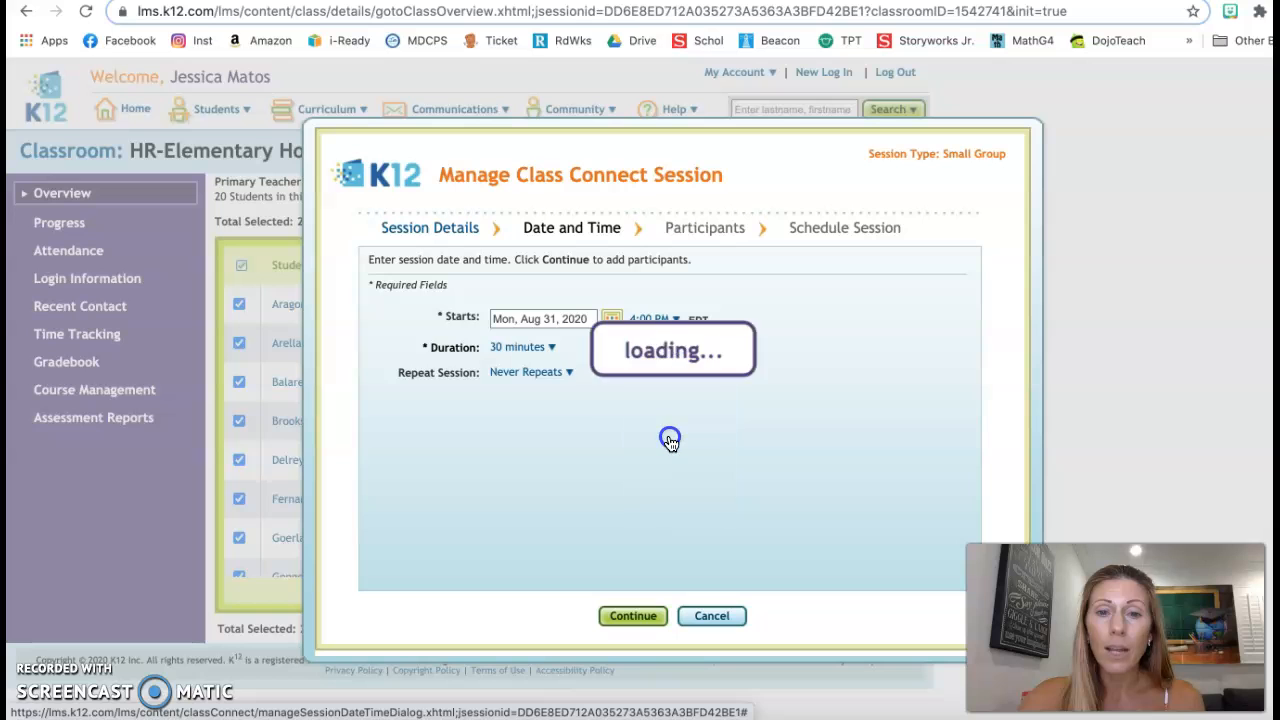
# Set the session duration to 1 hour and continue to the participants
pyautogui.click(550, 348)
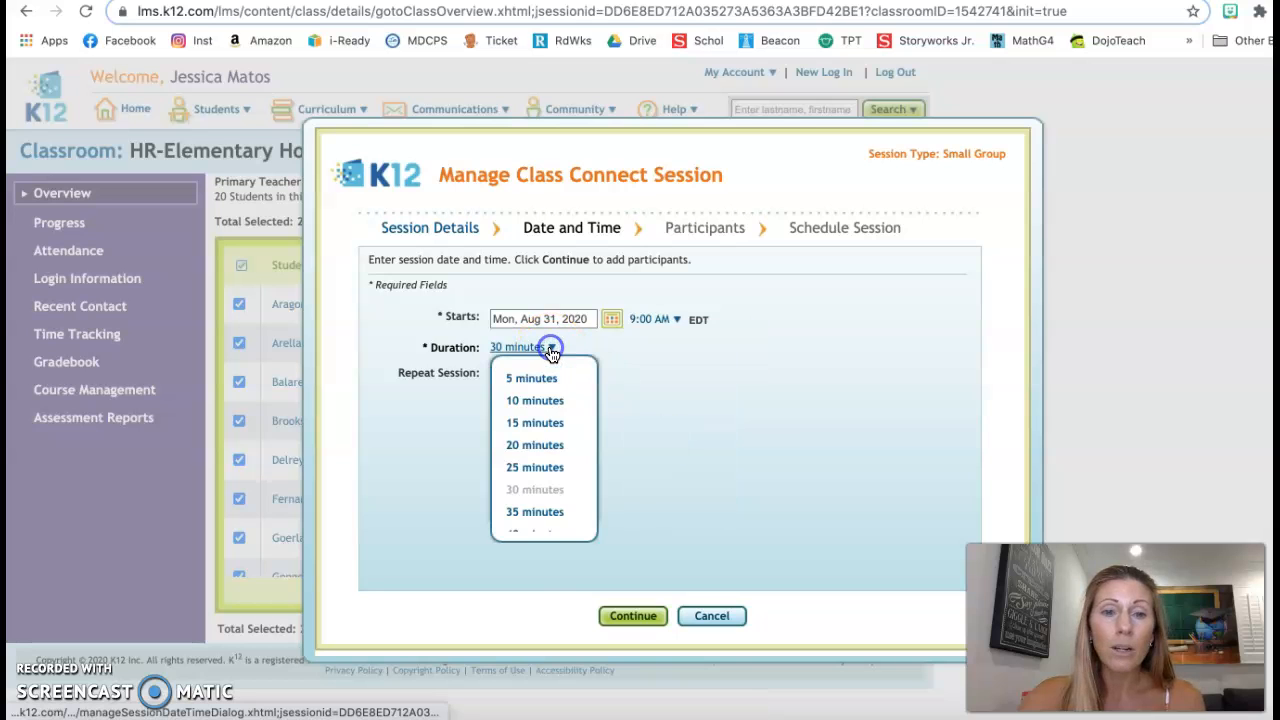
pyautogui.scroll(-3, 545, 455)
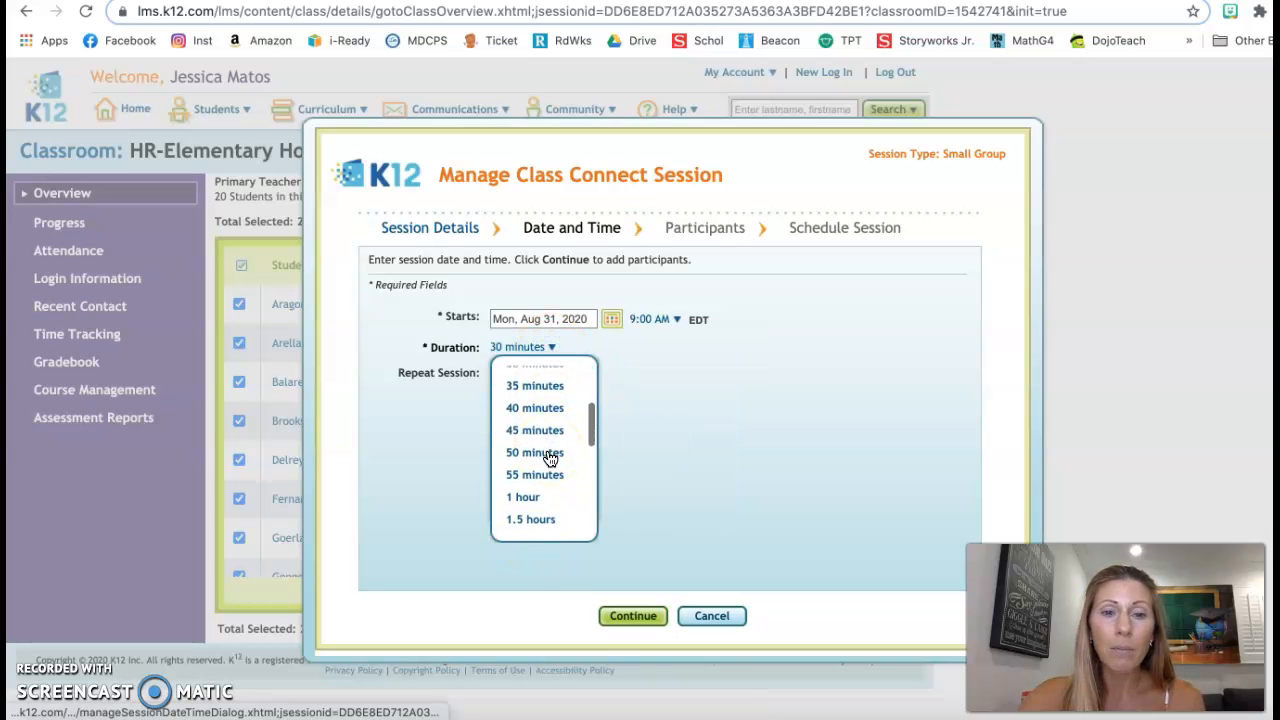
pyautogui.click(524, 497)
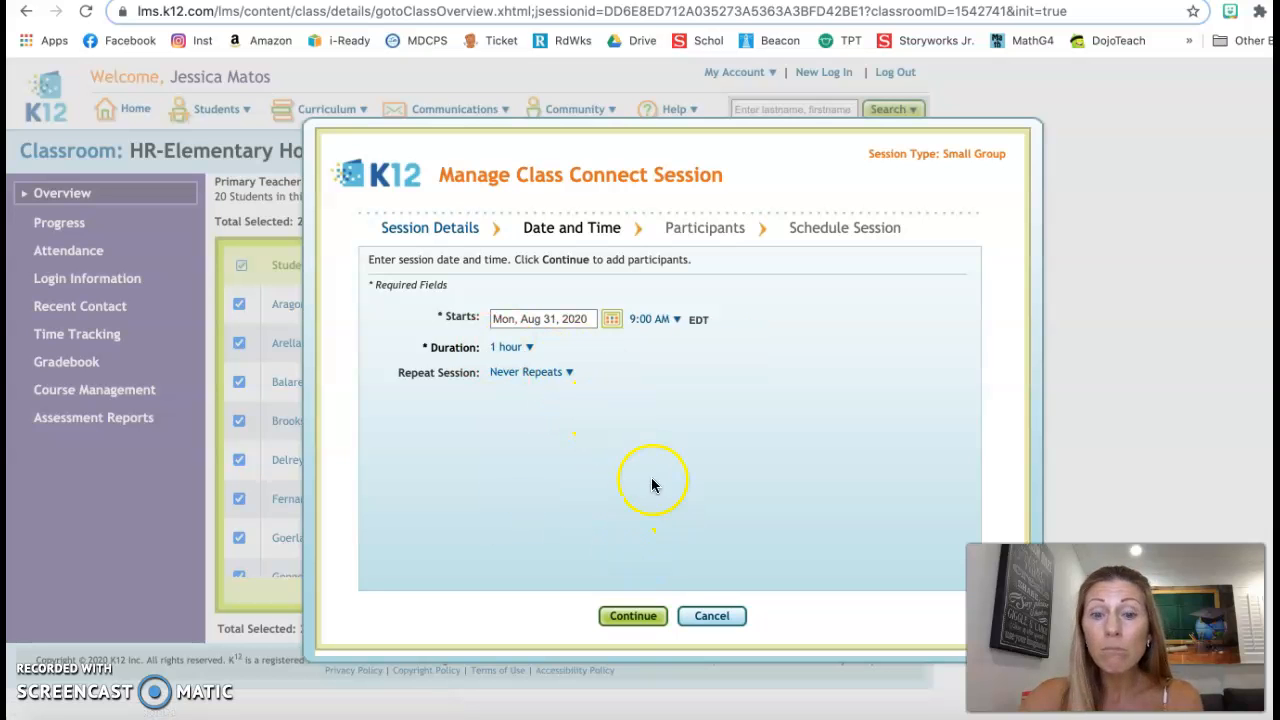
pyautogui.click(633, 616)
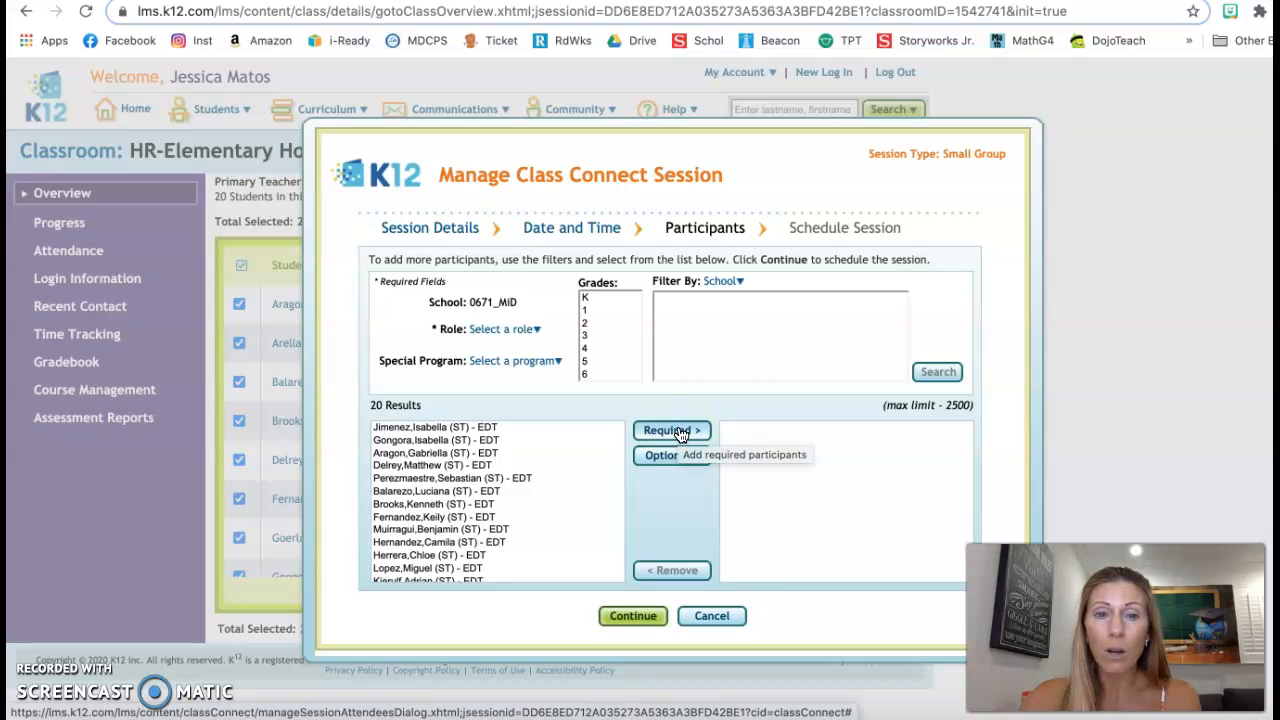
# Set the participant role to Student, add all listed students as required participants and continue to the session summary
pyautogui.click(536, 330)
pyautogui.click(543, 380)
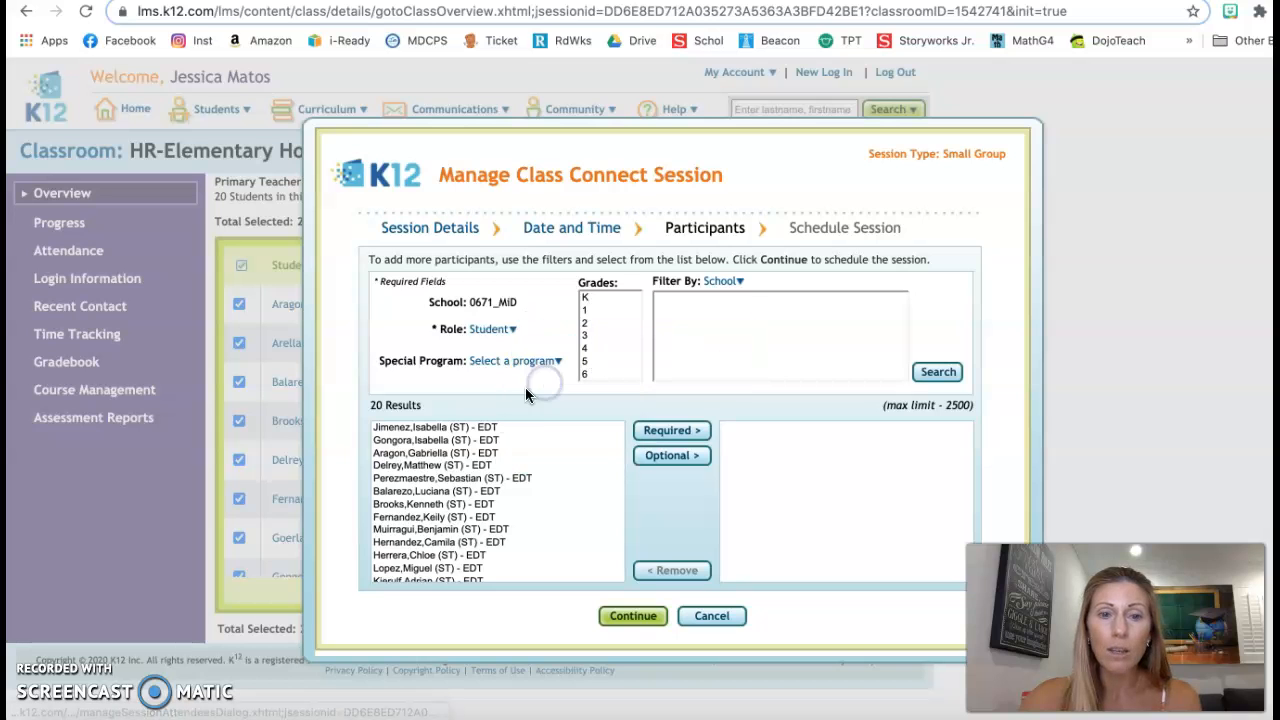
pyautogui.click(668, 430)
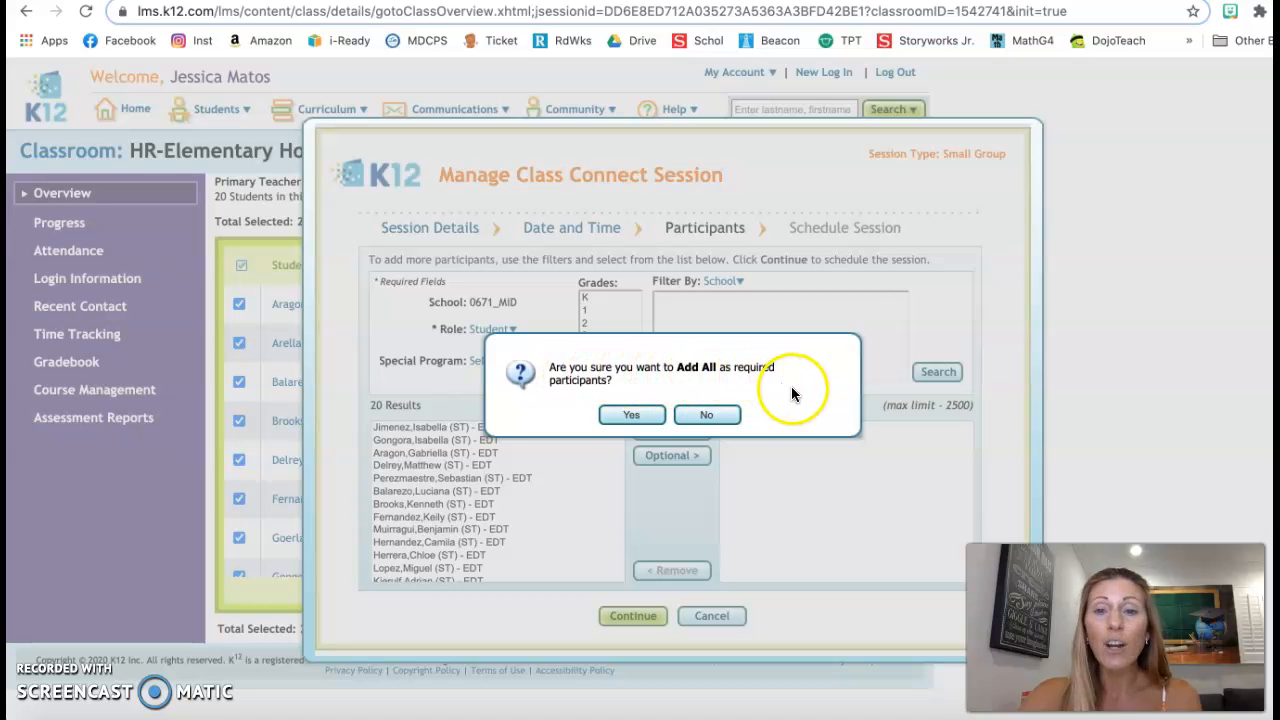
pyautogui.click(631, 415)
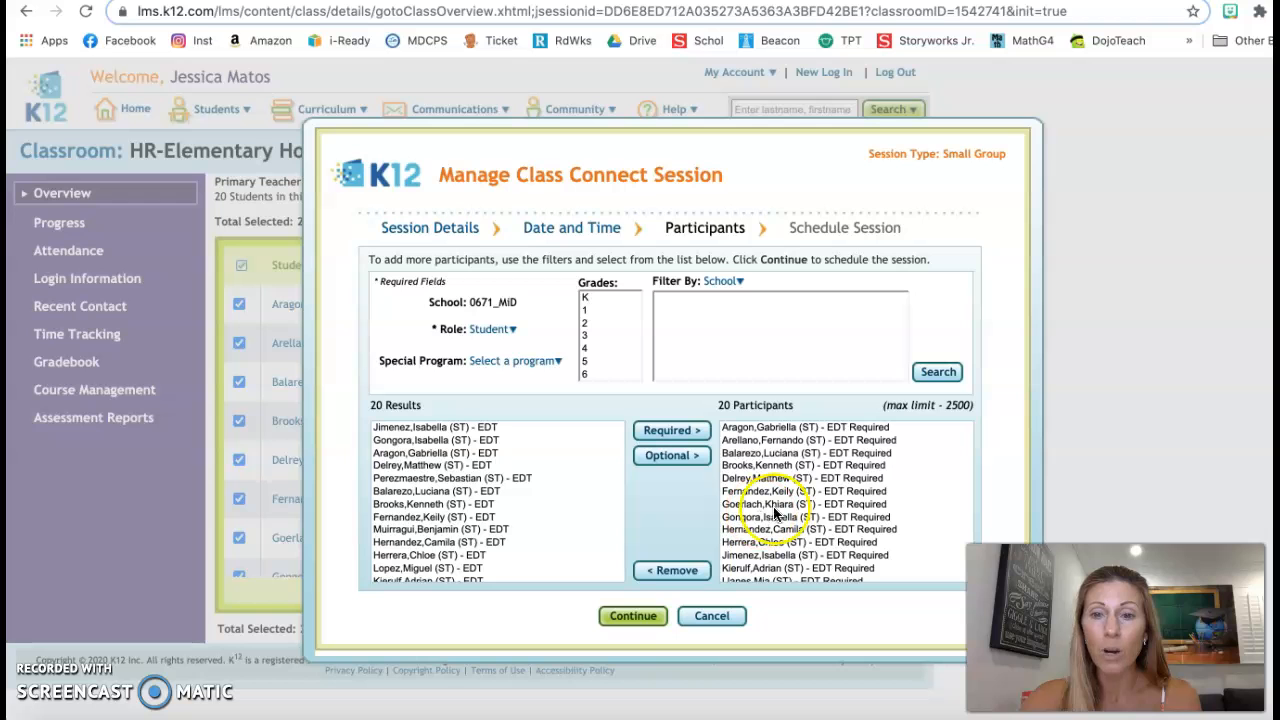
pyautogui.scroll(-3, 840, 530)
pyautogui.scroll(3, 860, 538)
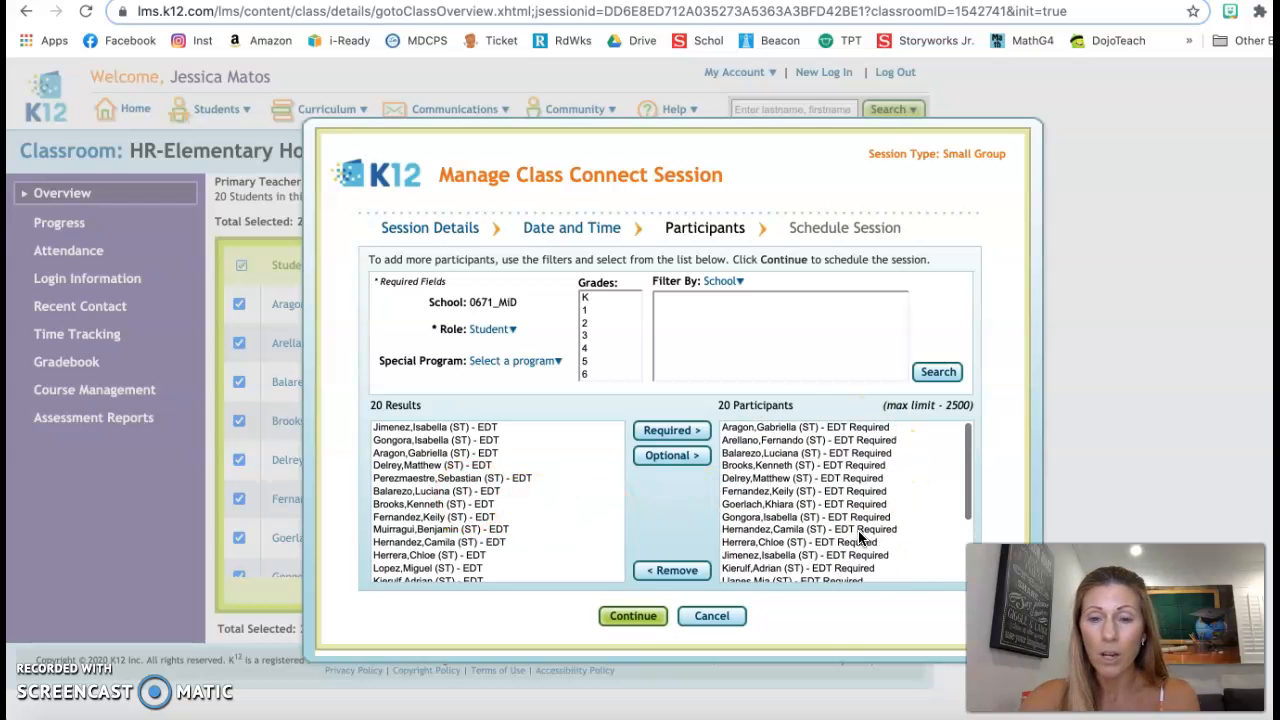
pyautogui.click(634, 614)
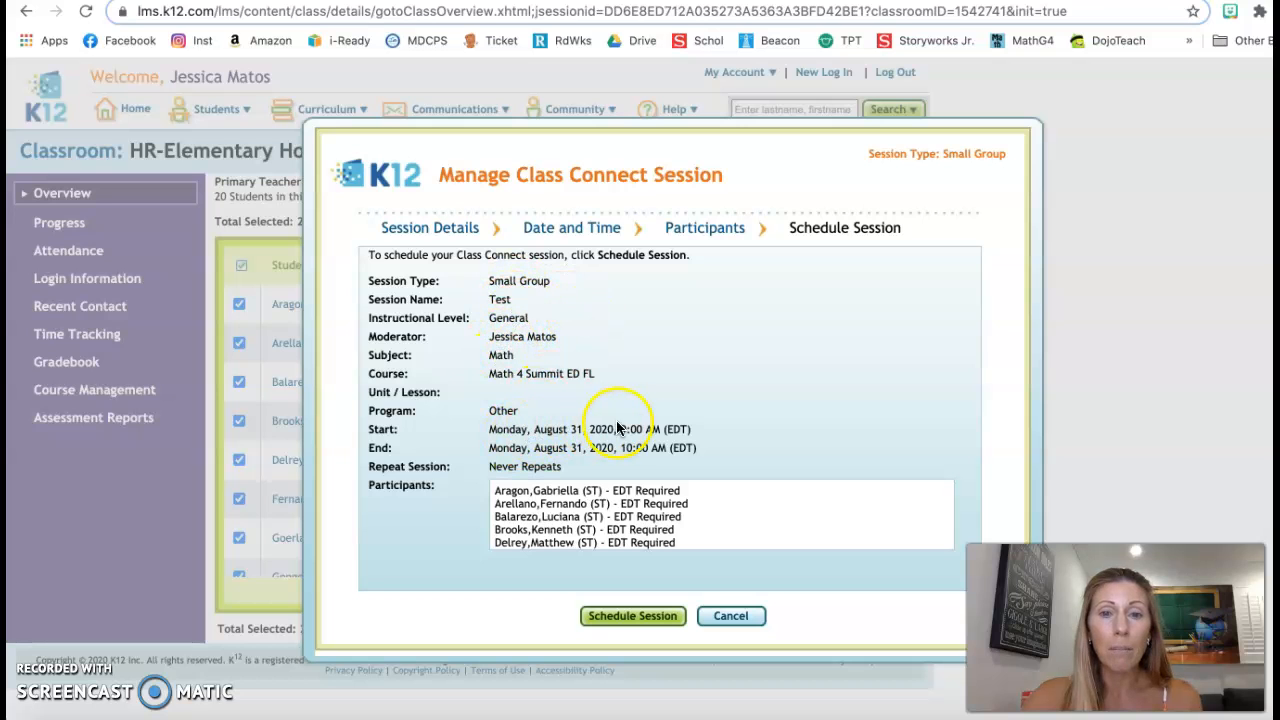
# Review the participants in the summary, schedule the Class Connect session and return to the home page
pyautogui.scroll(-5, 645, 493)
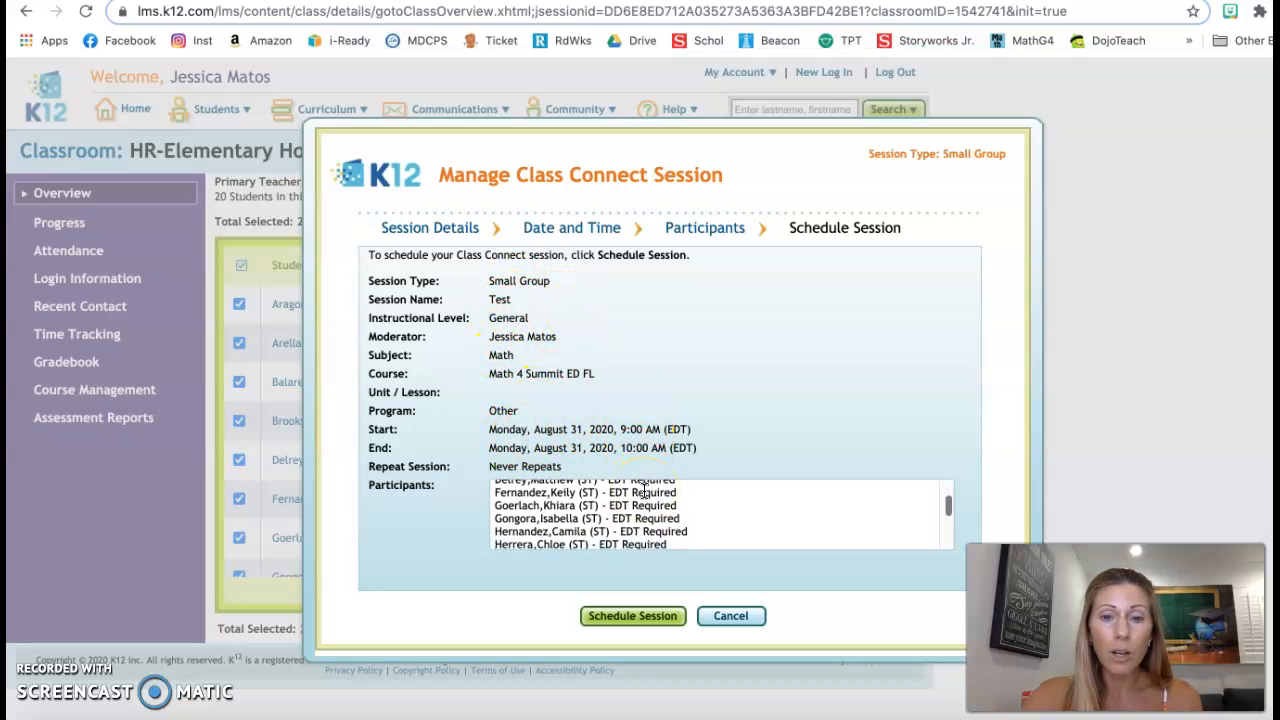
pyautogui.scroll(-4, 645, 493)
pyautogui.scroll(4, 645, 493)
pyautogui.scroll(3, 645, 493)
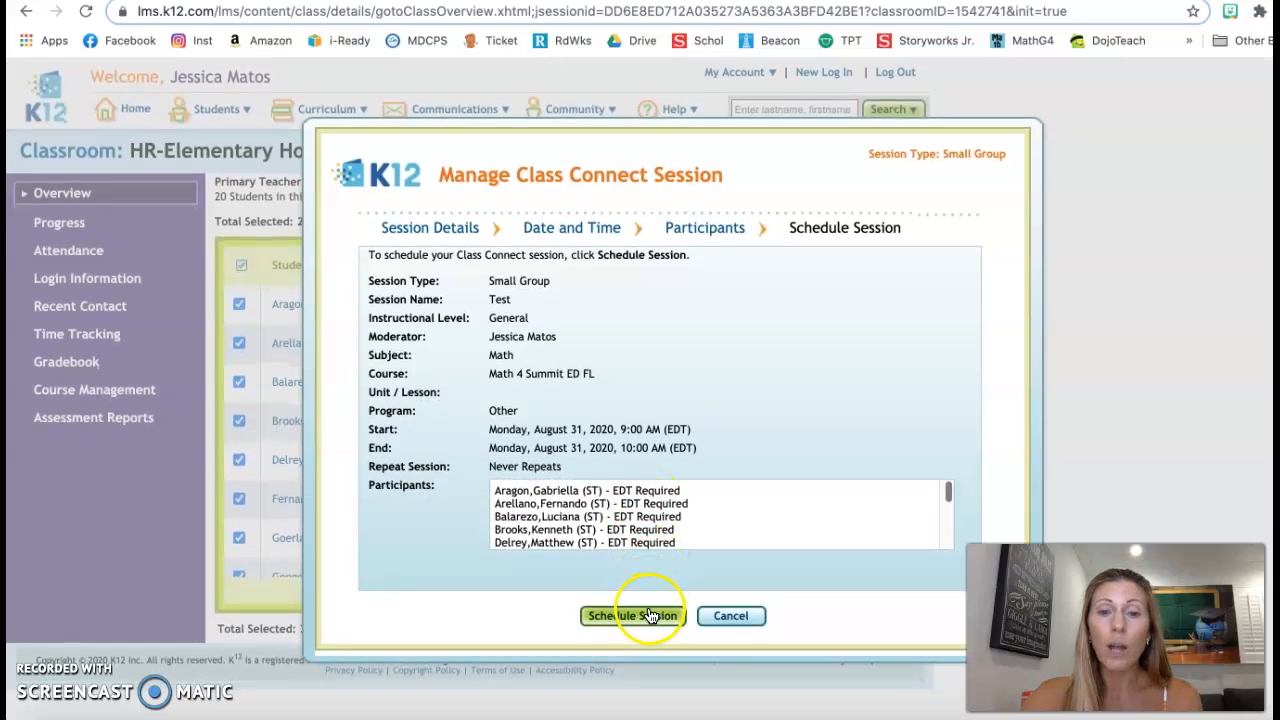
pyautogui.click(633, 616)
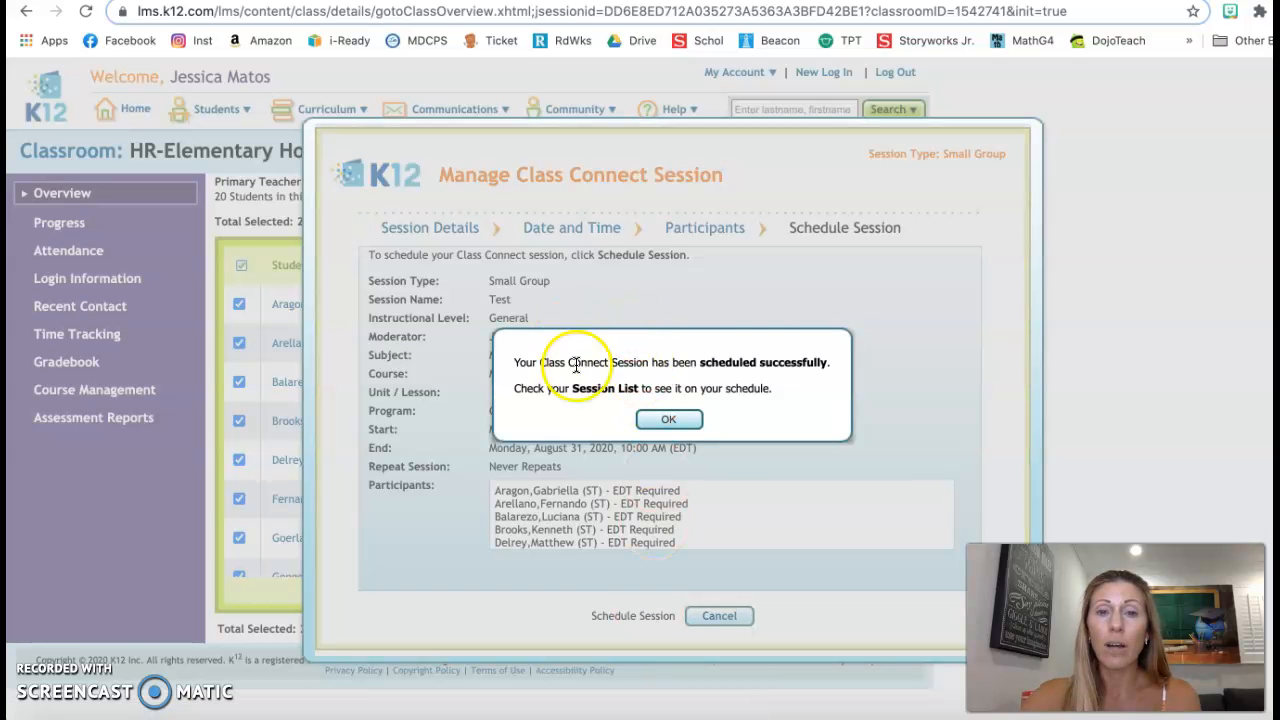
pyautogui.click(671, 421)
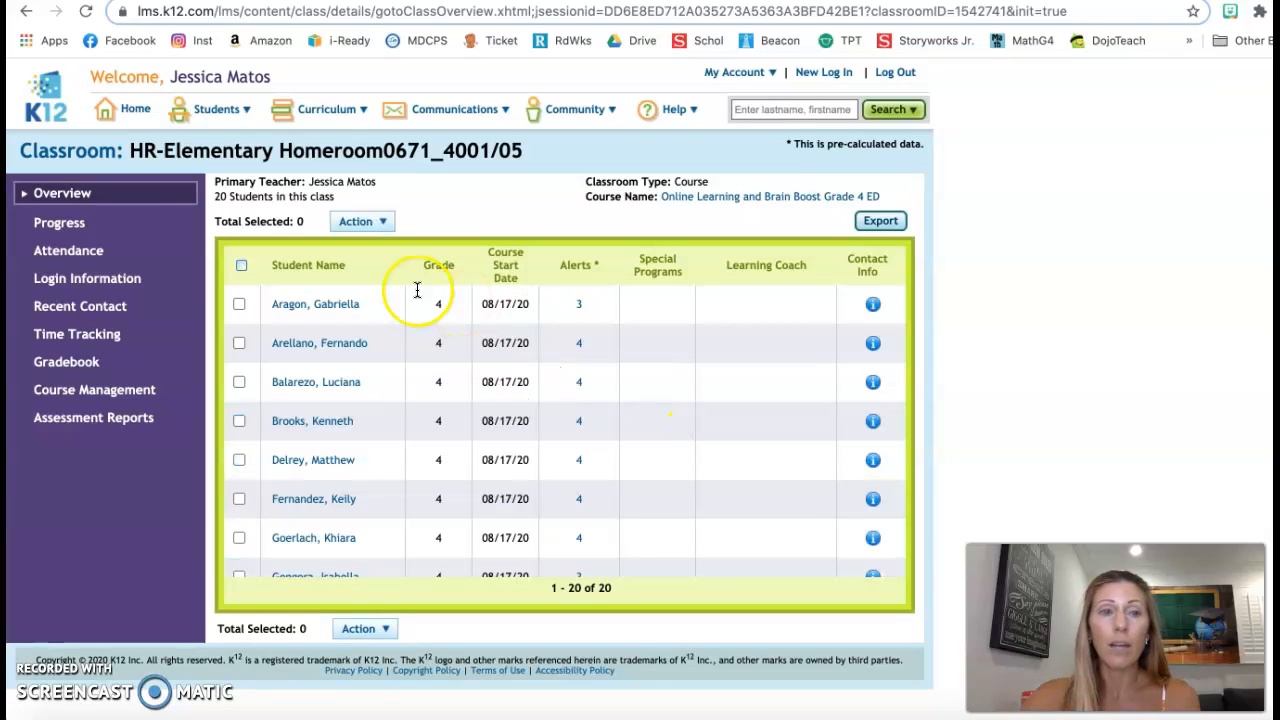
pyautogui.click(129, 111)
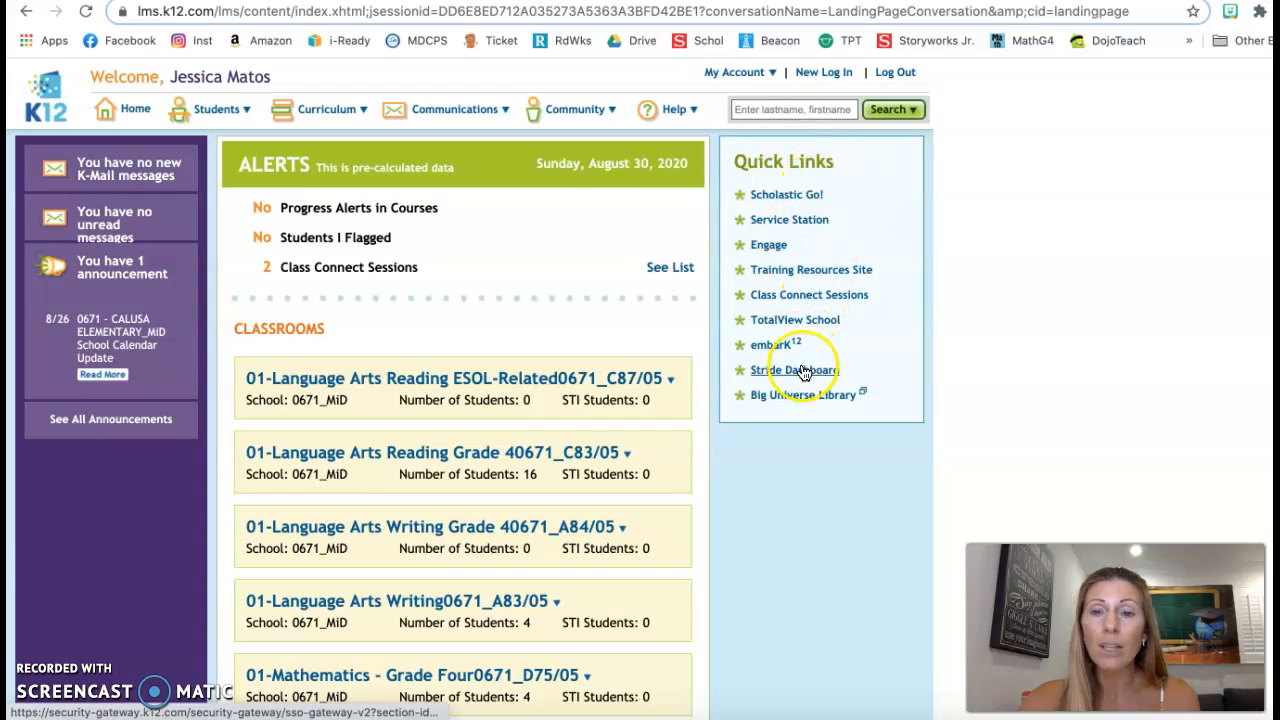
# Open the list of Class Connect sessions and switch it to the weekly view to review the week's scheduled sessions
pyautogui.click(802, 296)
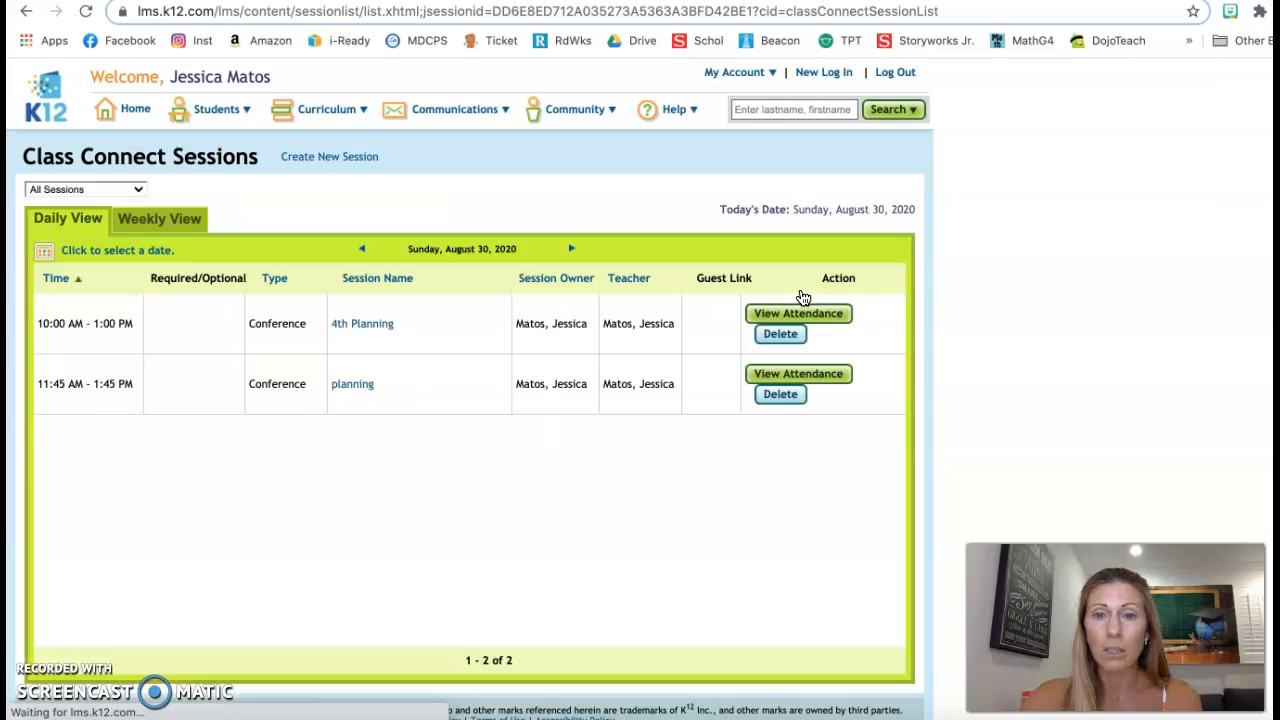
pyautogui.click(163, 222)
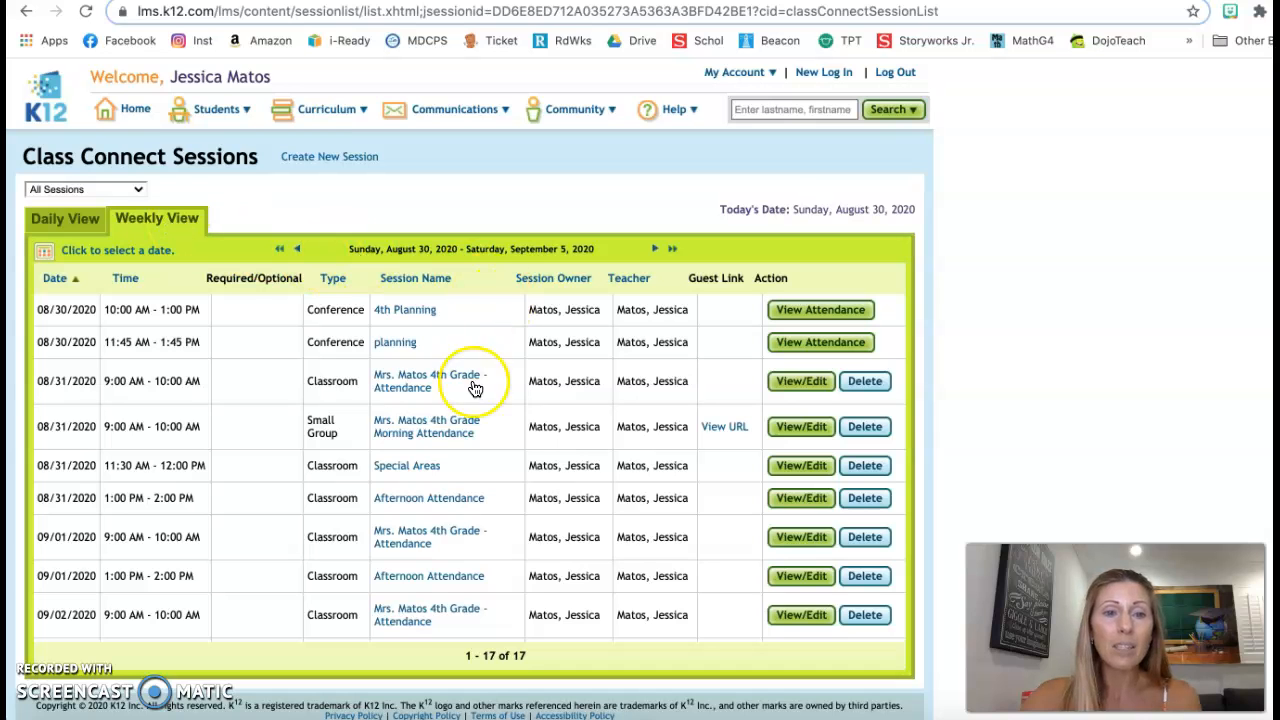
pyautogui.scroll(-2, 474, 477)
pyautogui.scroll(2, 474, 477)
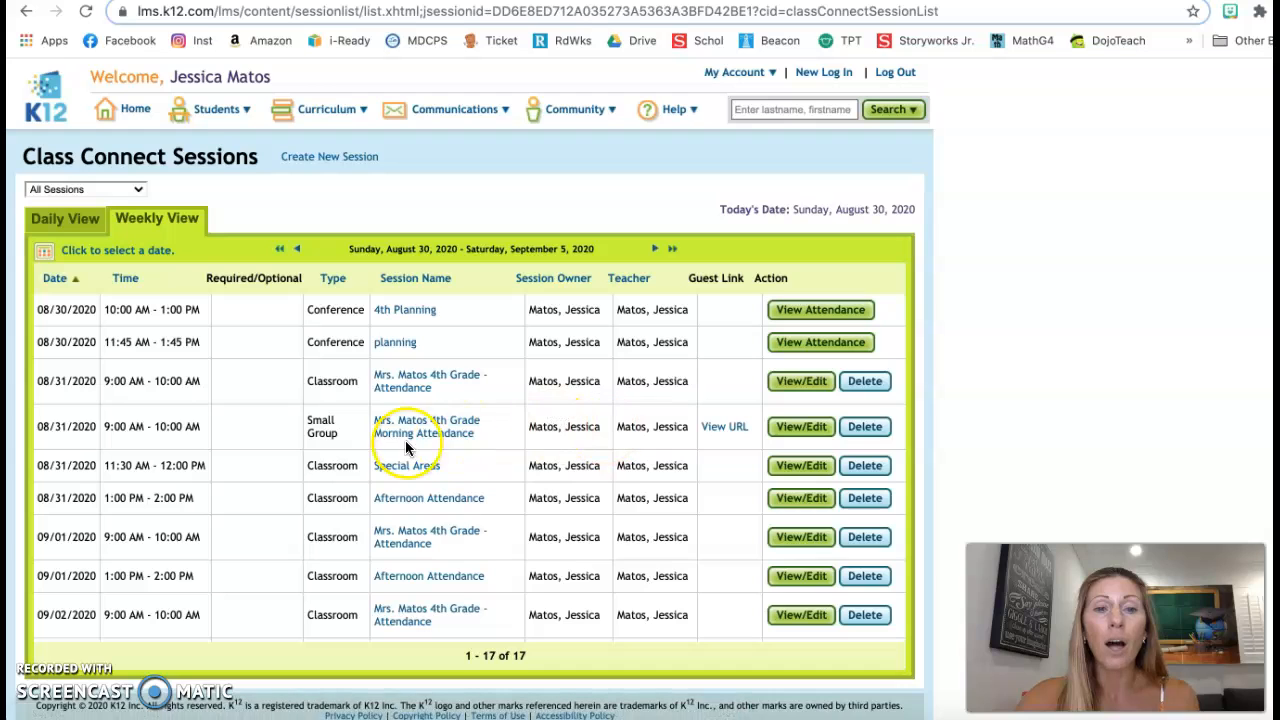
# Copy the guest session URL of the 08/31/2020 Small Group morning attendance session and close the URL dialog
pyautogui.click(724, 427)
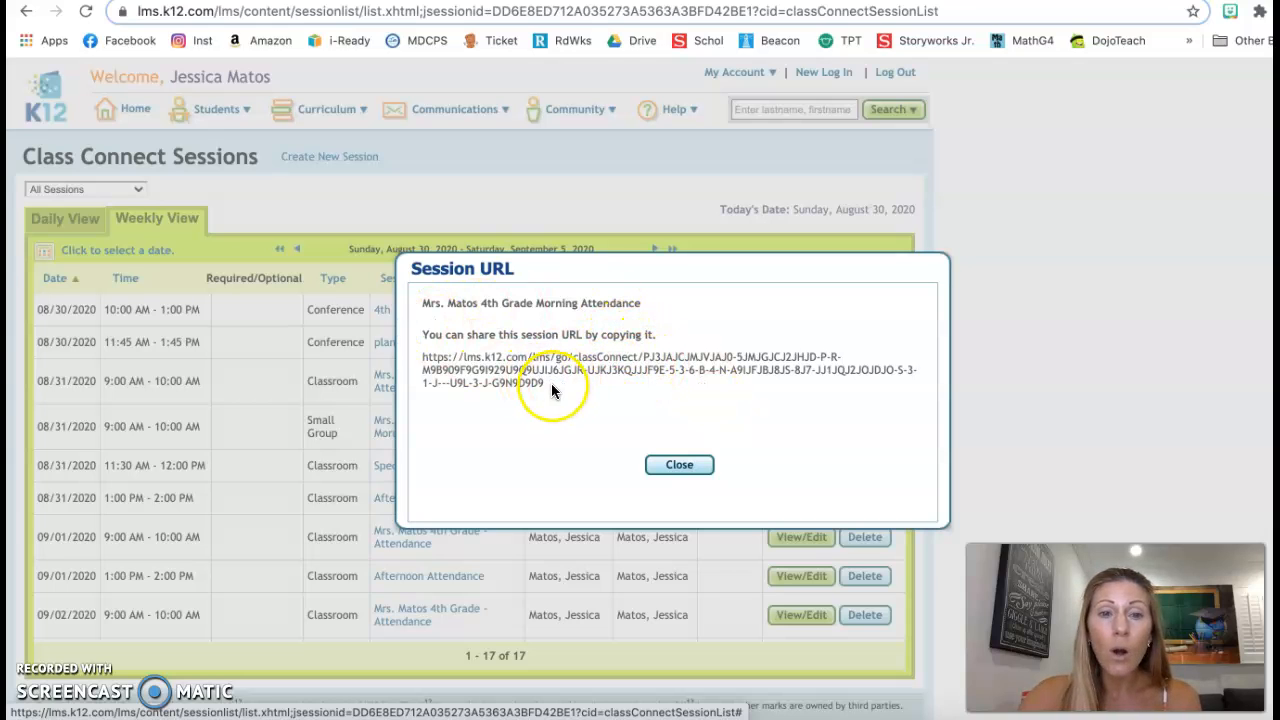
pyautogui.moveTo(543, 384); pyautogui.dragTo(421, 357)
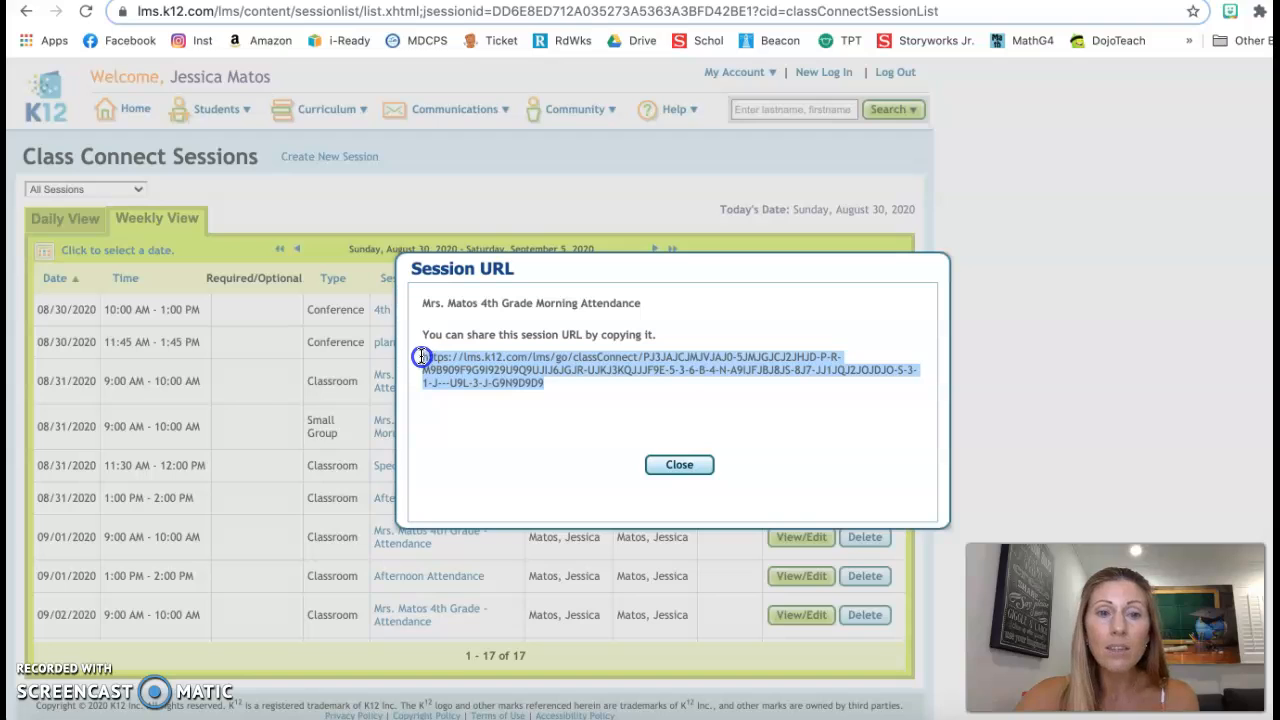
pyautogui.rightClick(495, 372)
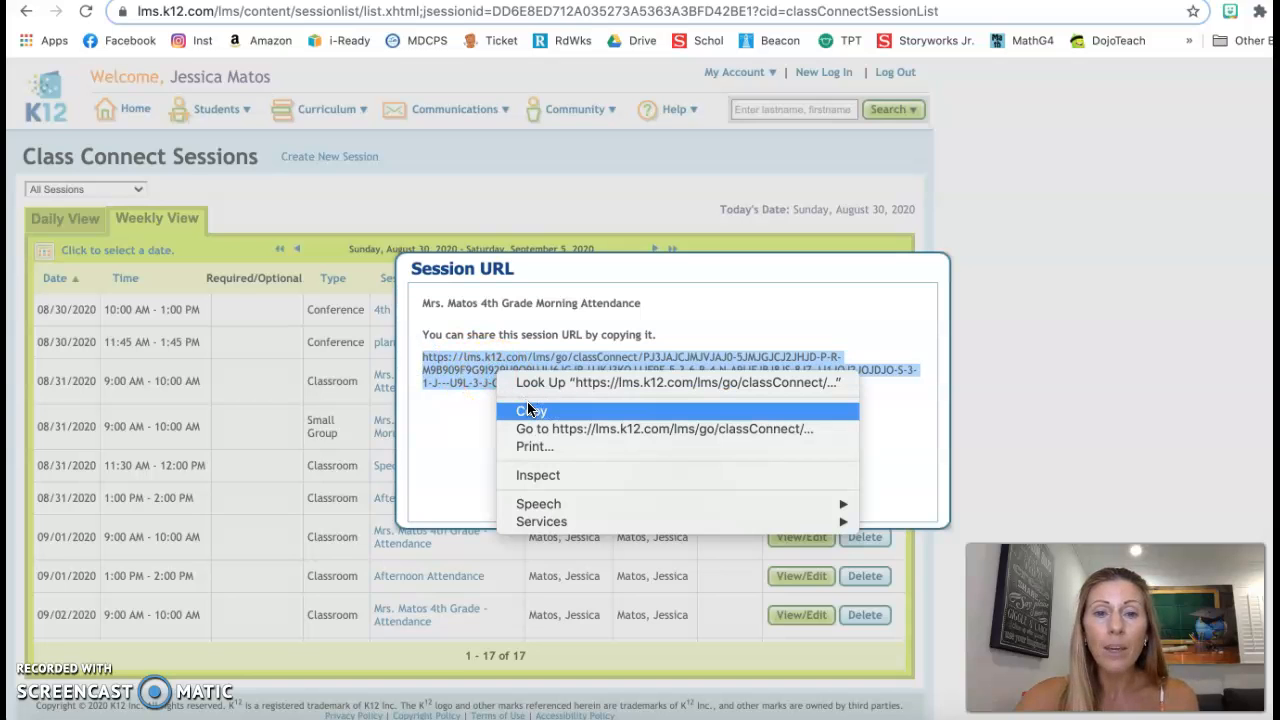
pyautogui.click(537, 413)
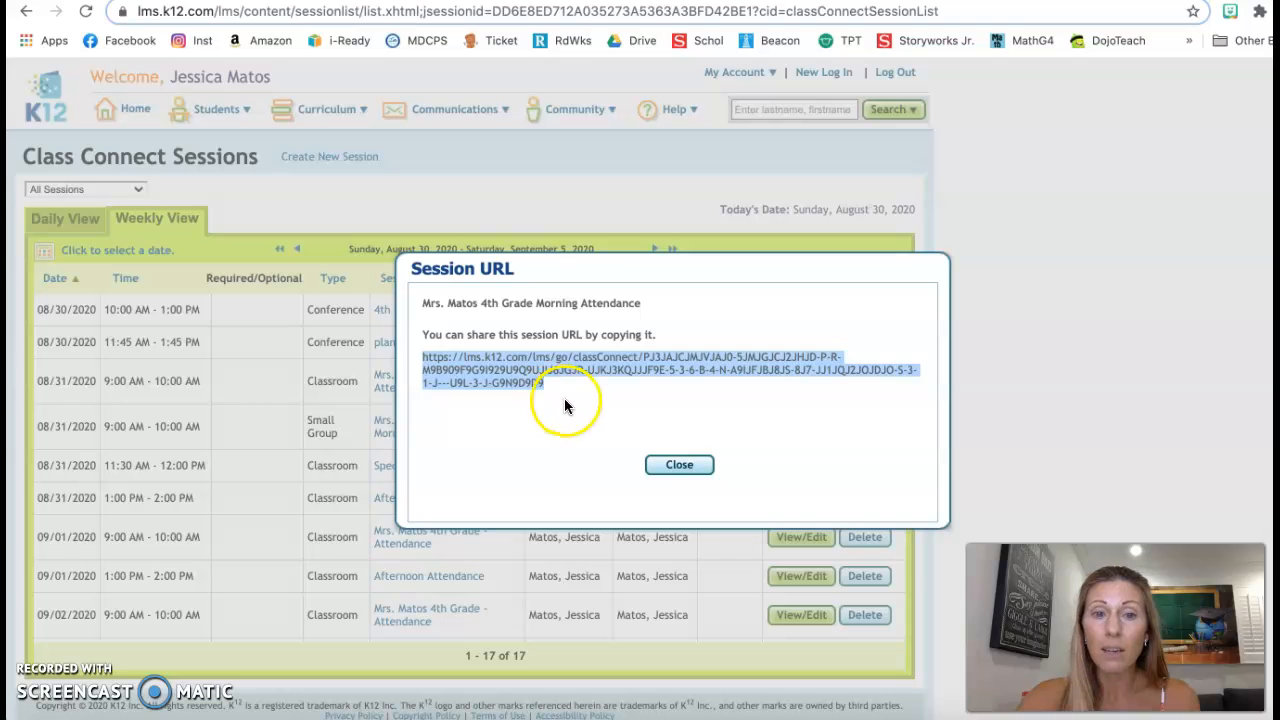
pyautogui.click(563, 400)
pyautogui.click(679, 464)
pyautogui.click(721, 436)
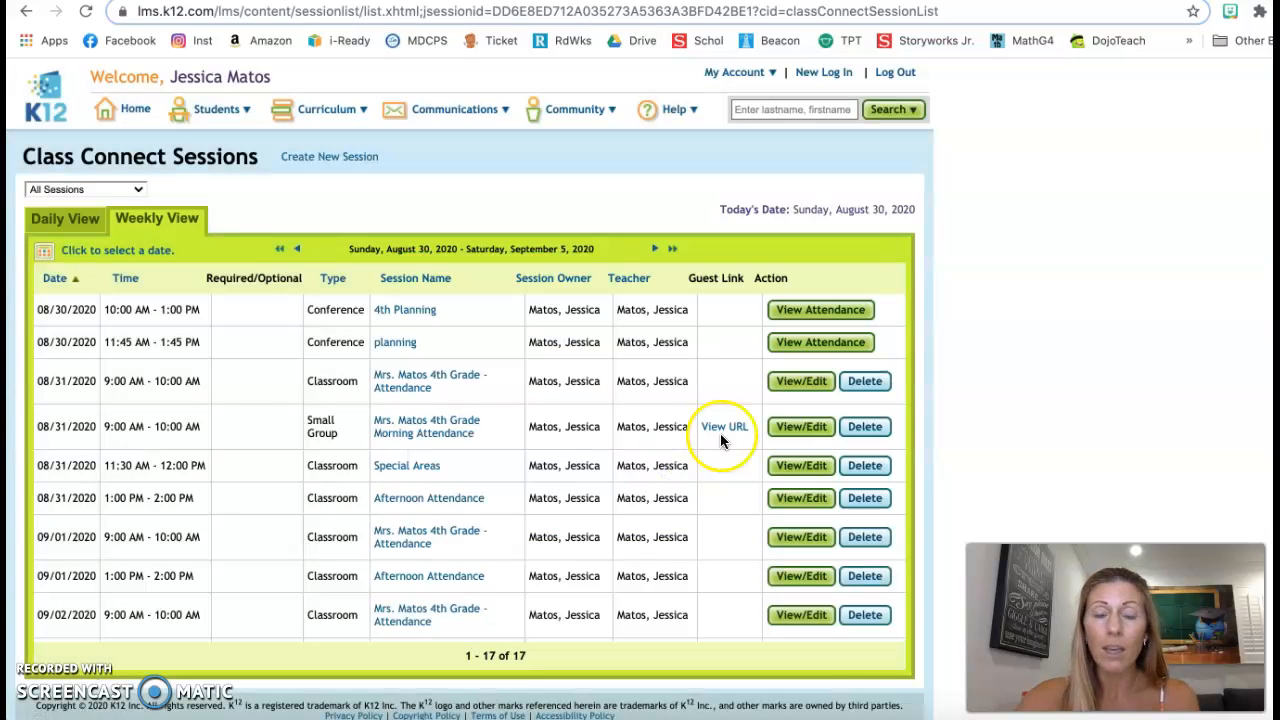